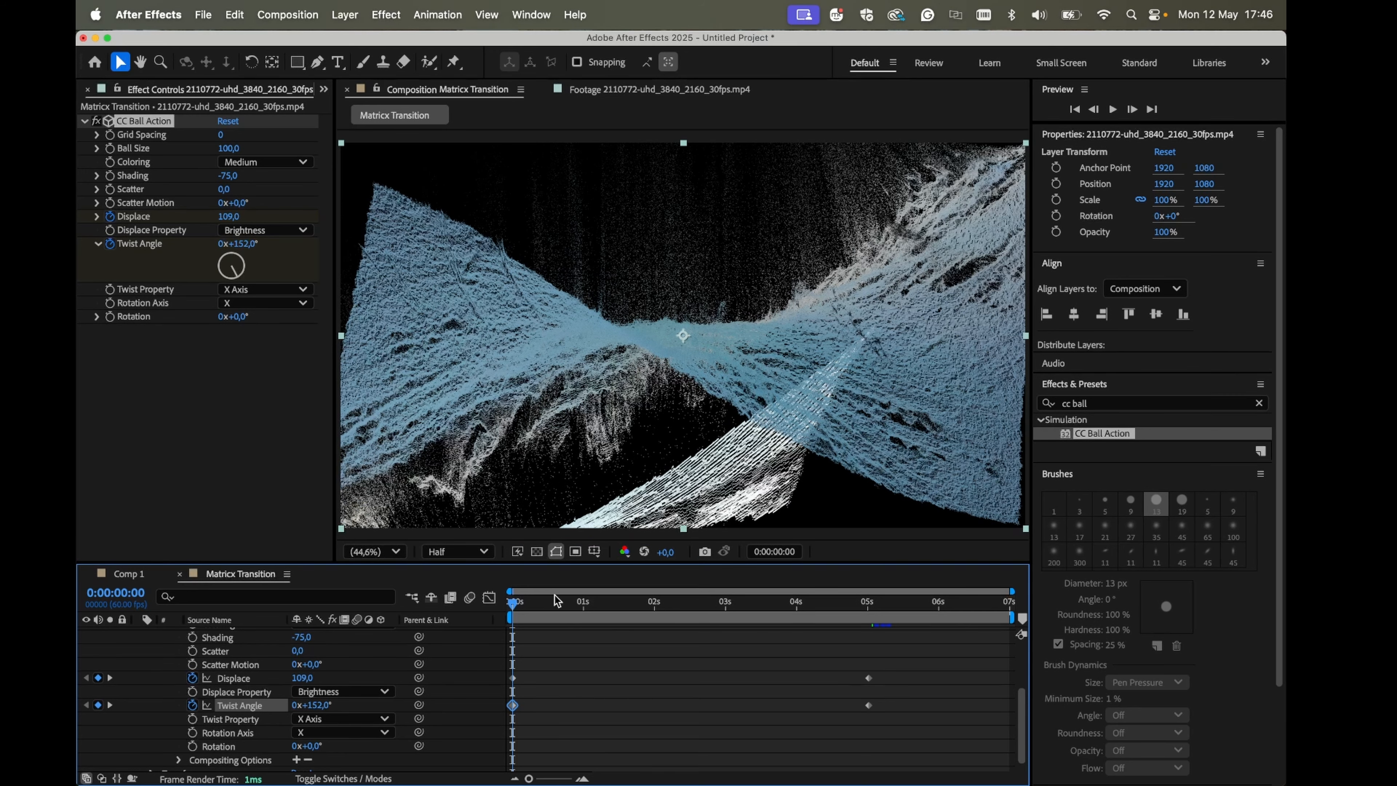
- Set the CC Ball Action Twist Angle to 157° at the start and scrub through the animation to check it
mouse_move(514, 605)
left_mouse_down()
mouse_move(864, 602)
mouse_move(512, 606)
left_mouse_up()
left_click_drag(333, 704, 323, 711)
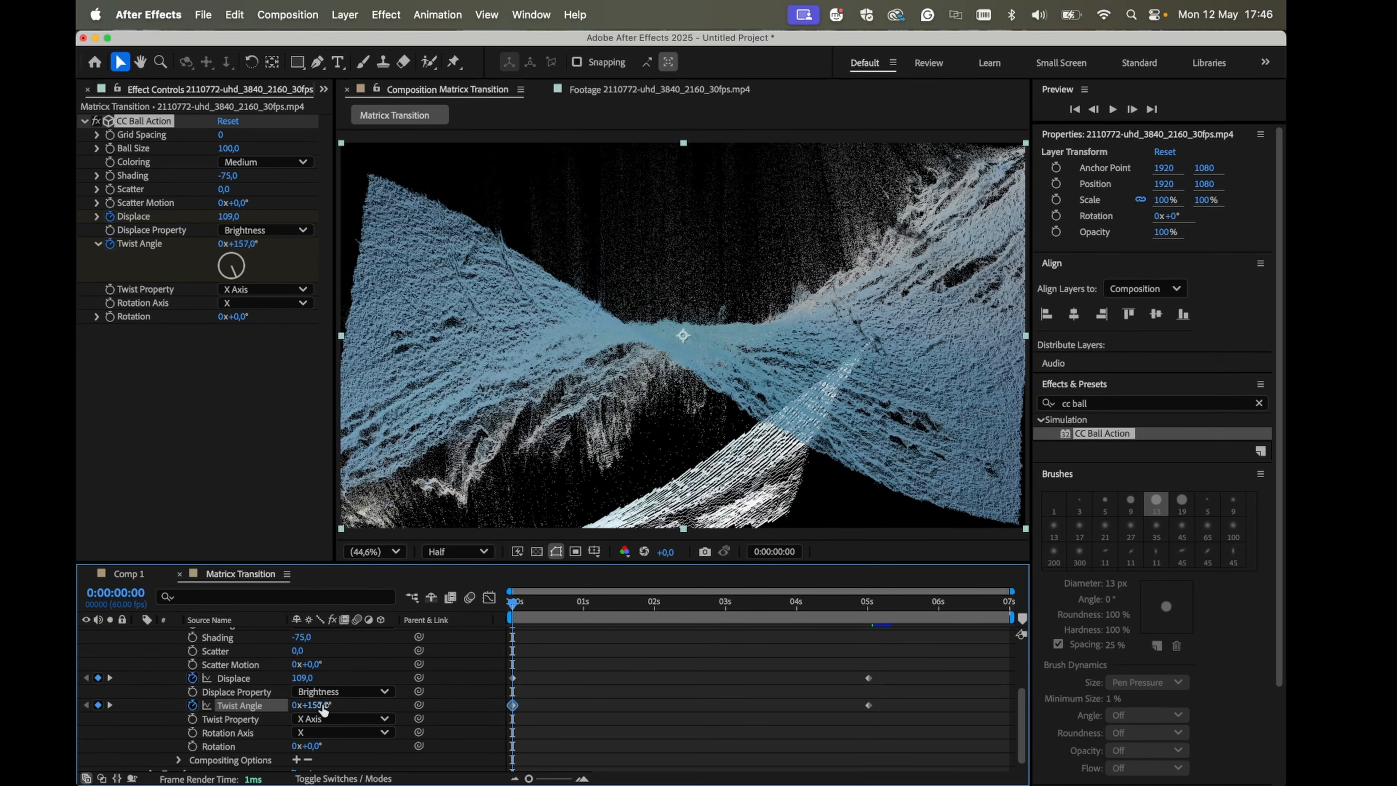
left_click_drag(631, 605, 740, 607)
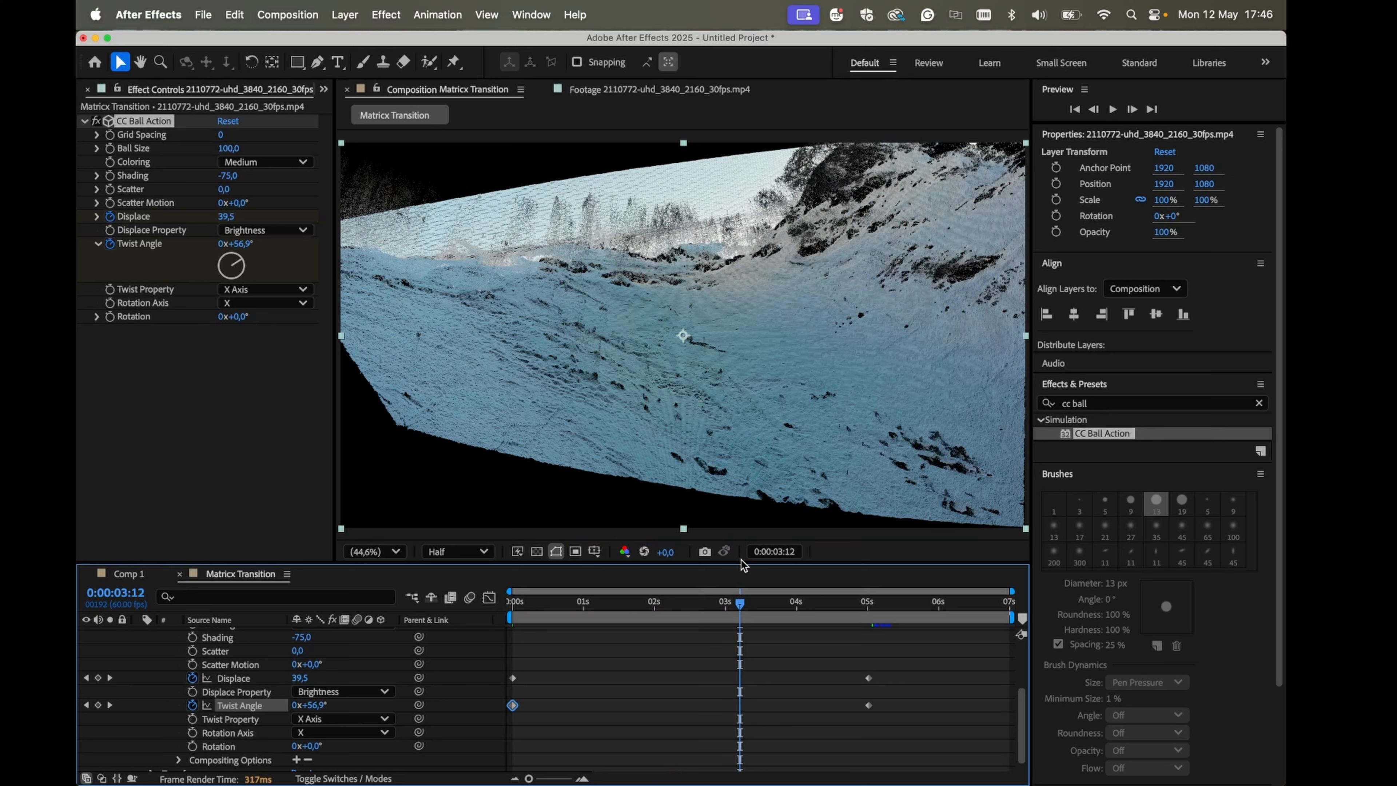
left_click_drag(709, 596, 509, 603)
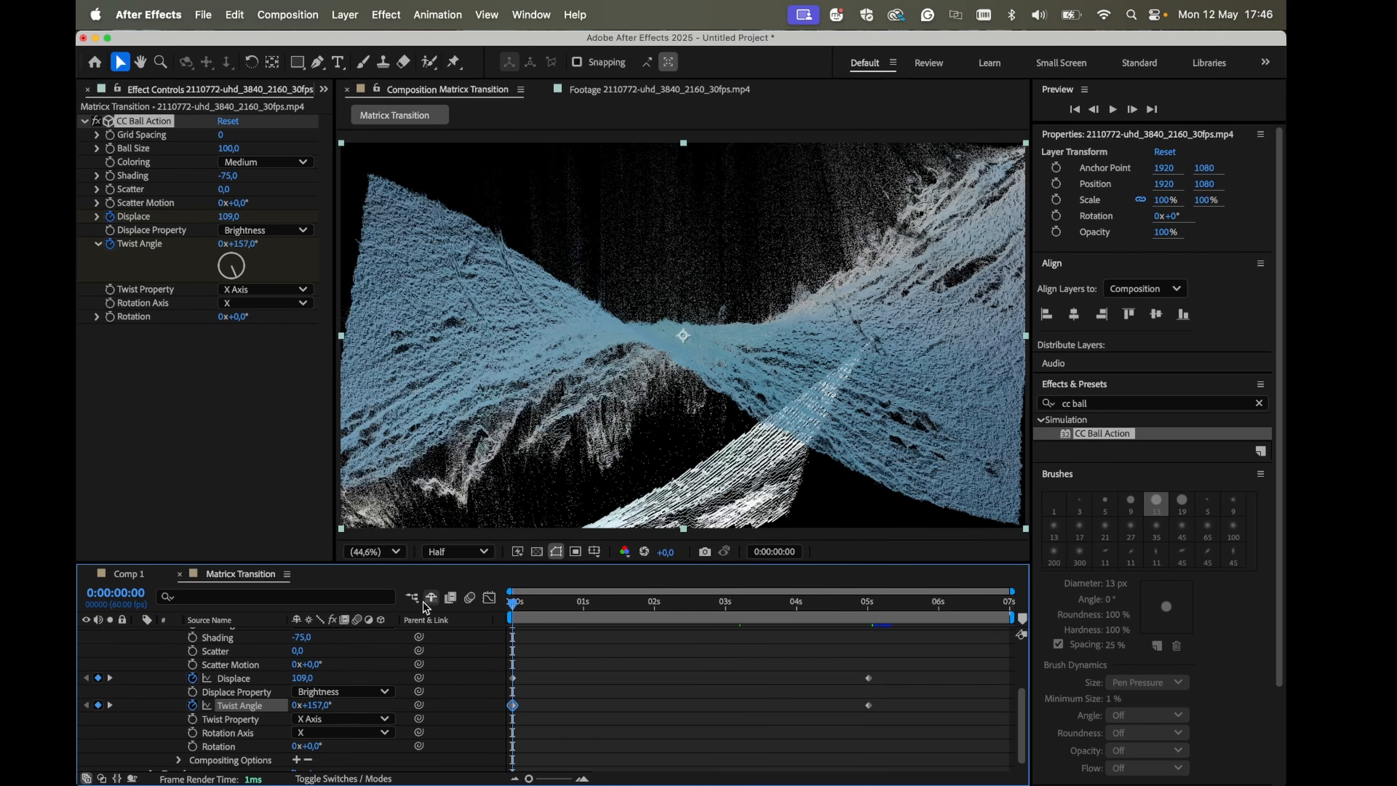
- Add Position and Scale keyframes to the footage layer's transform at 0:00
scroll(151, 719, "up", 3)
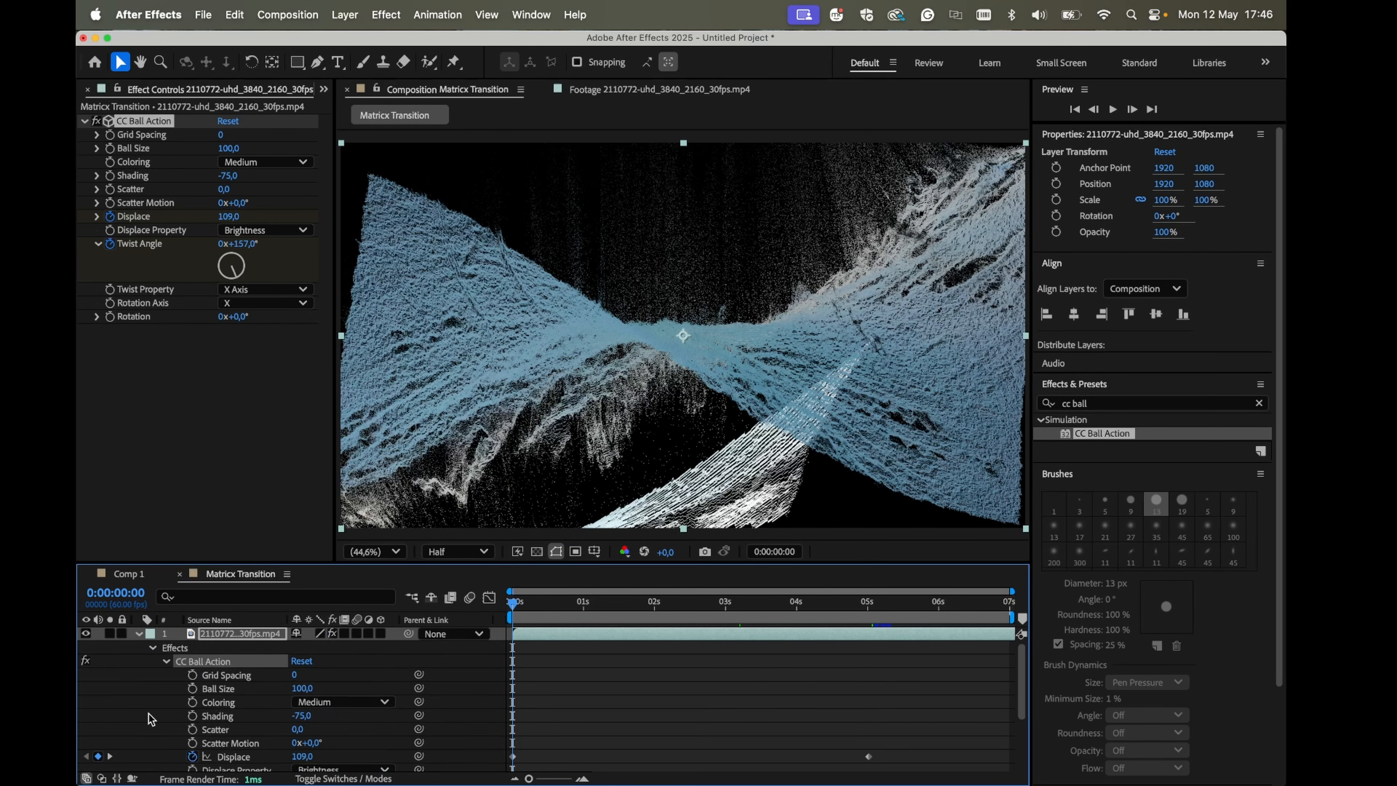
left_click(224, 633)
left_click(153, 648)
left_click(151, 662)
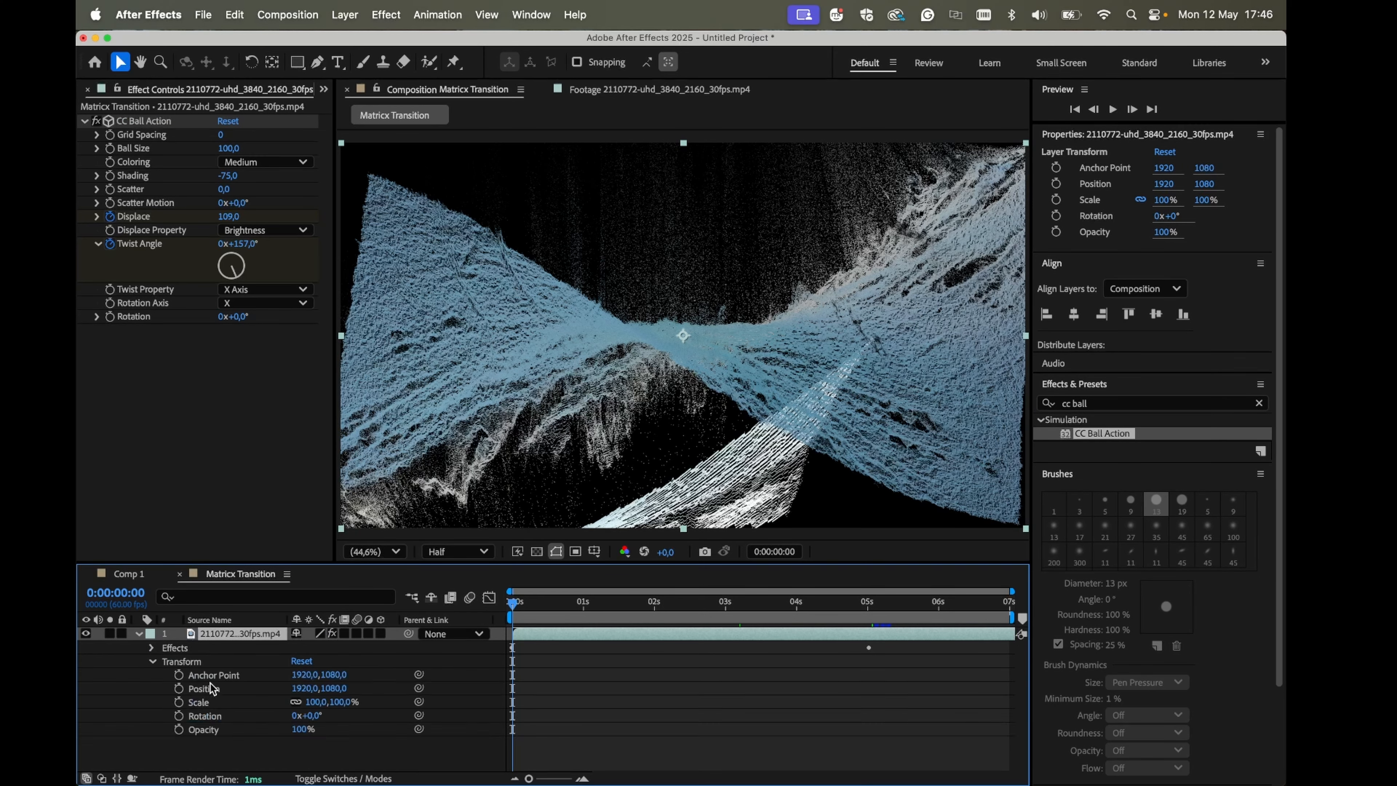
left_click(179, 702)
left_click(178, 688)
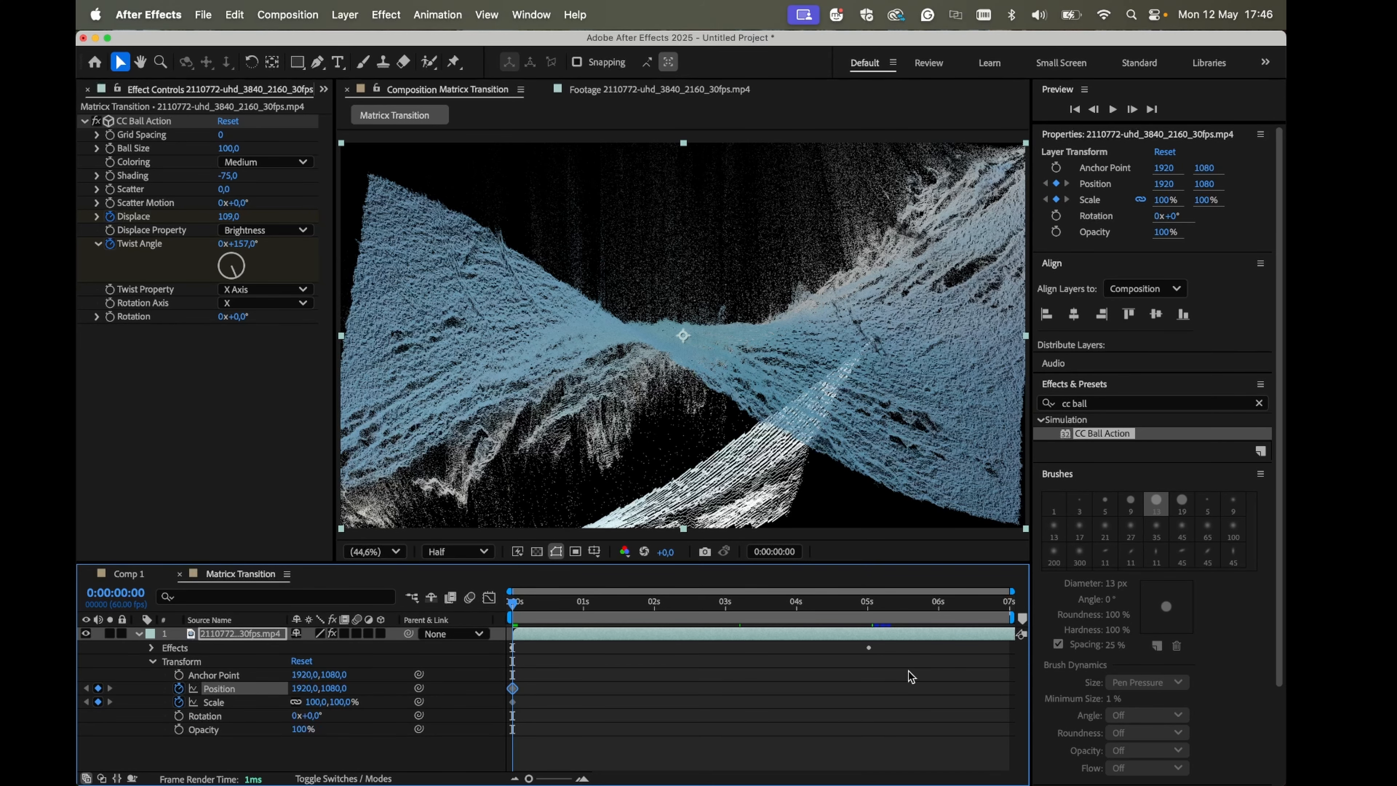
- At 5 seconds, scale the footage to 143% and reposition it to about 2220.6, 1456.8
left_click_drag(851, 607, 868, 605)
left_click(765, 663)
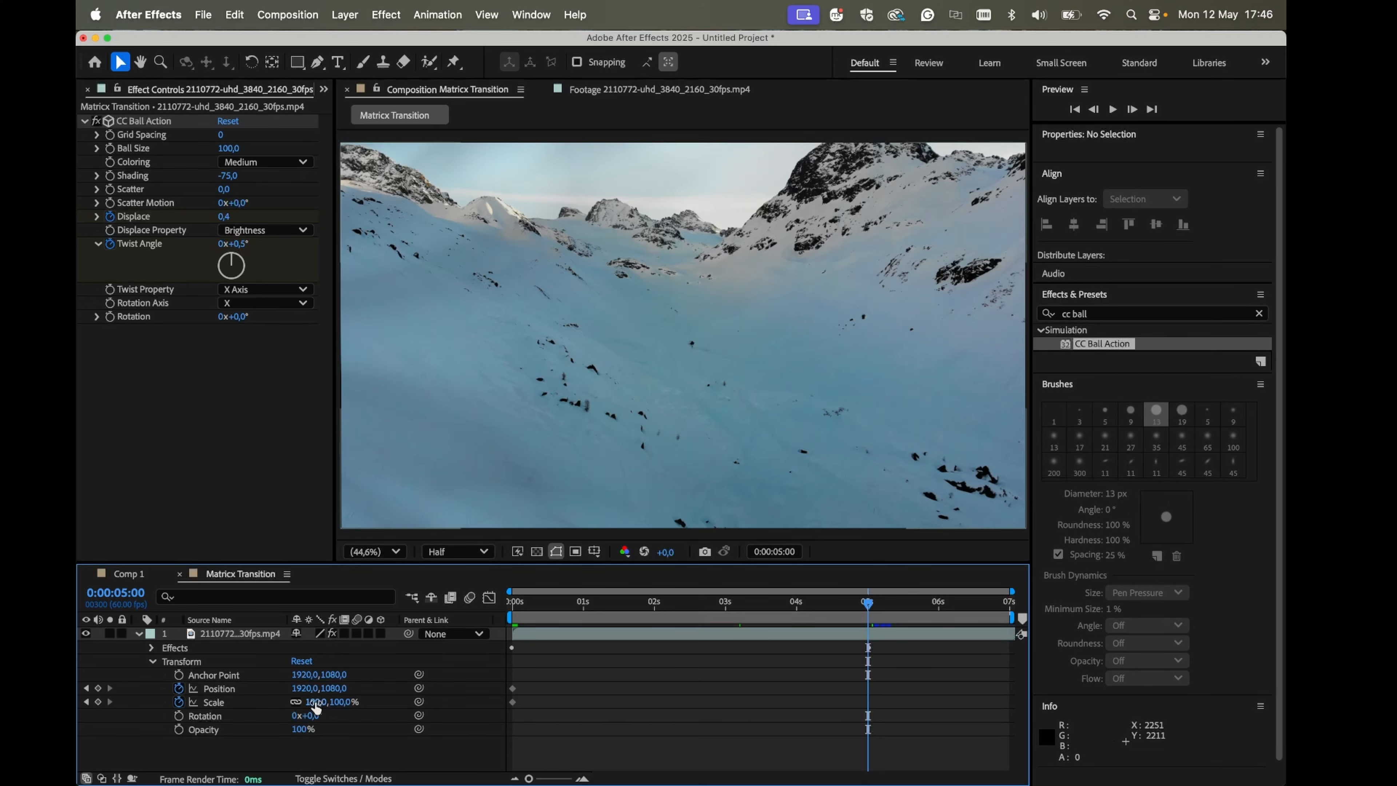
left_click_drag(316, 708, 348, 704)
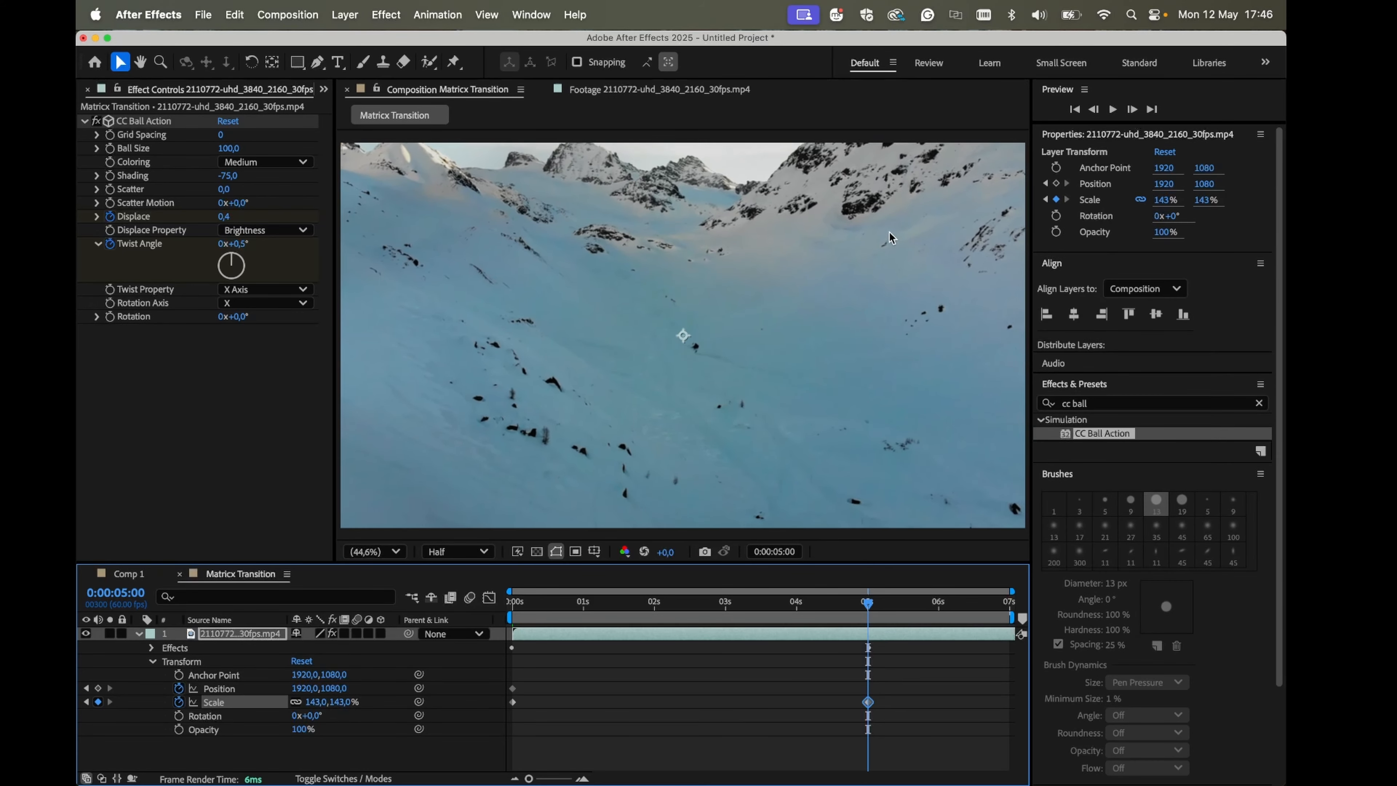
left_click_drag(781, 259, 835, 325)
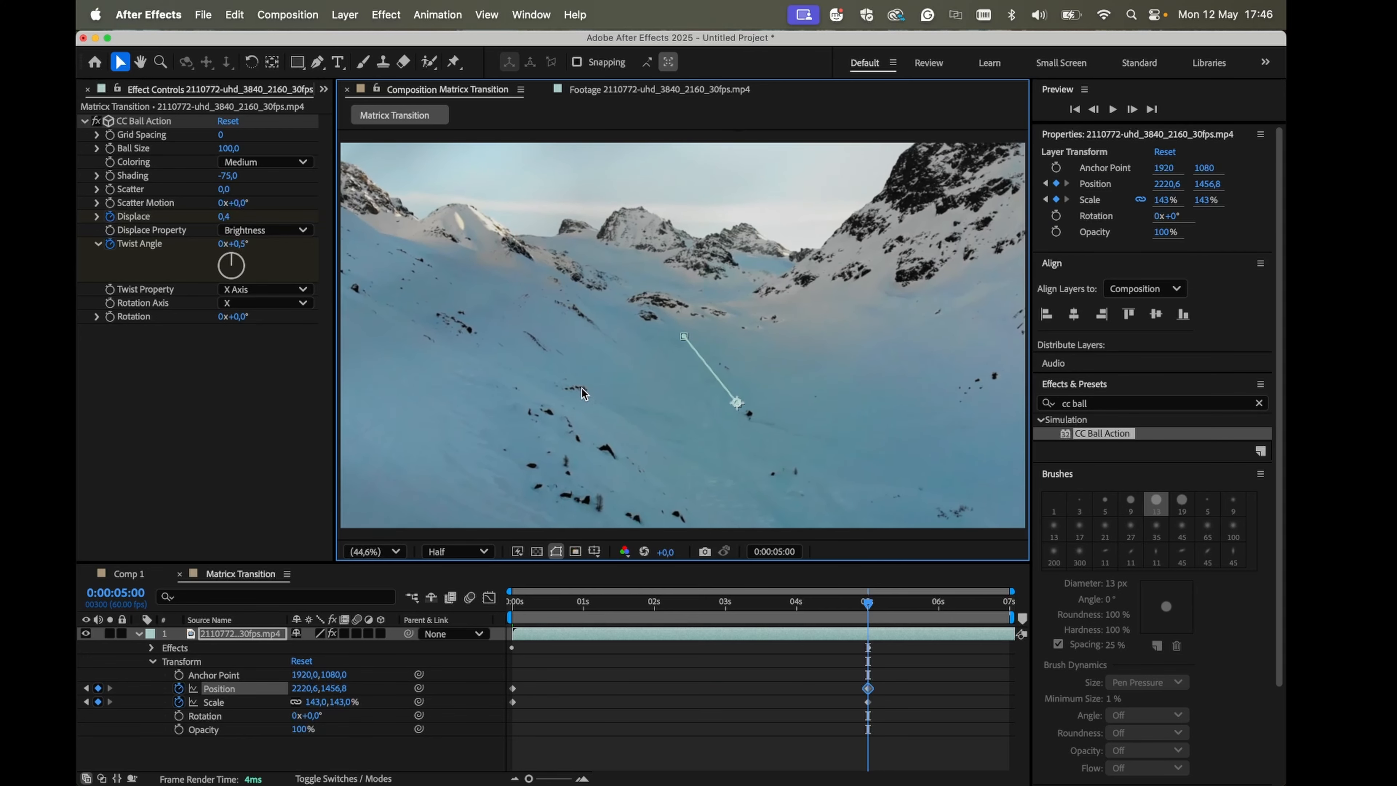
- At 0:00, raise the CC Ball Action Displace to 128 and Twist Angle to 161°
left_click_drag(786, 600, 503, 607)
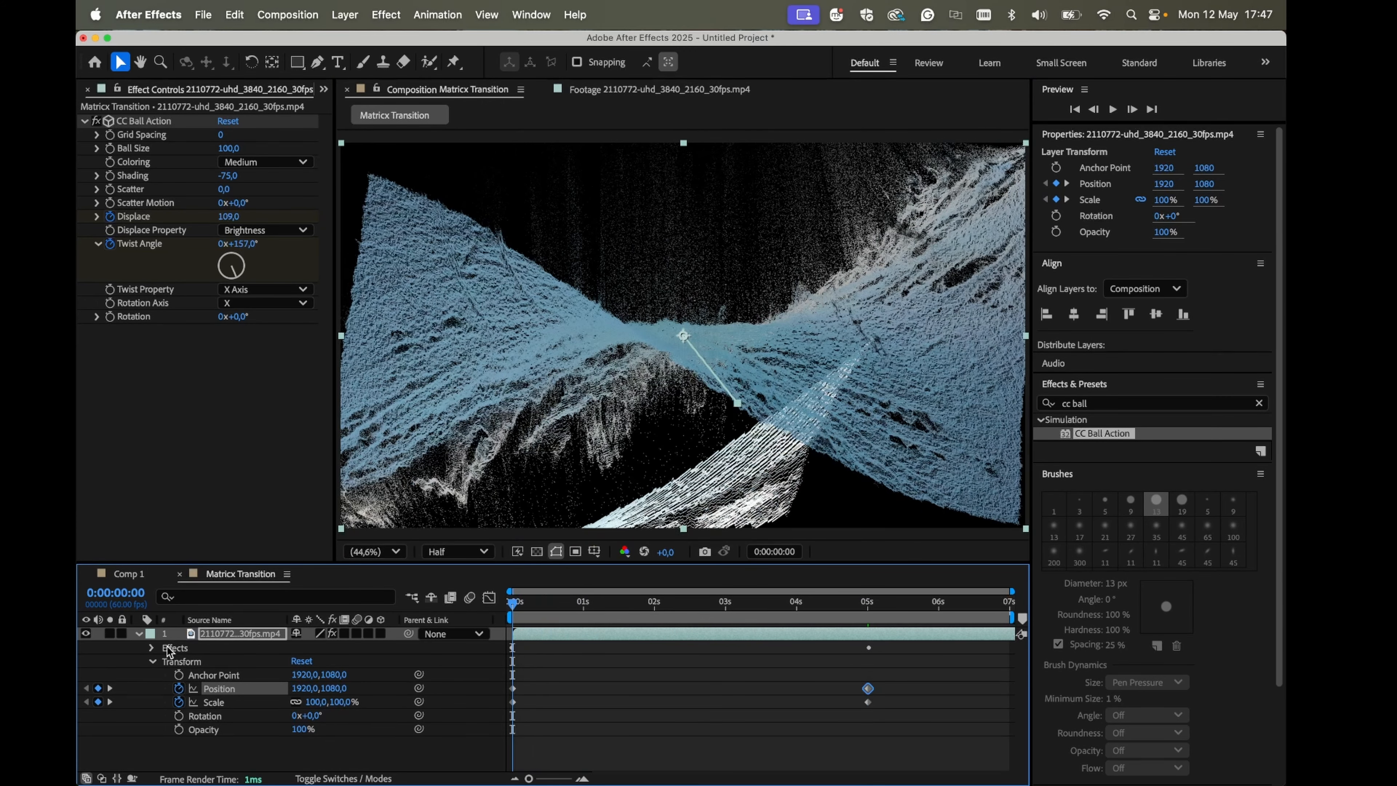
left_click(152, 648)
scroll(319, 709, "down", 3)
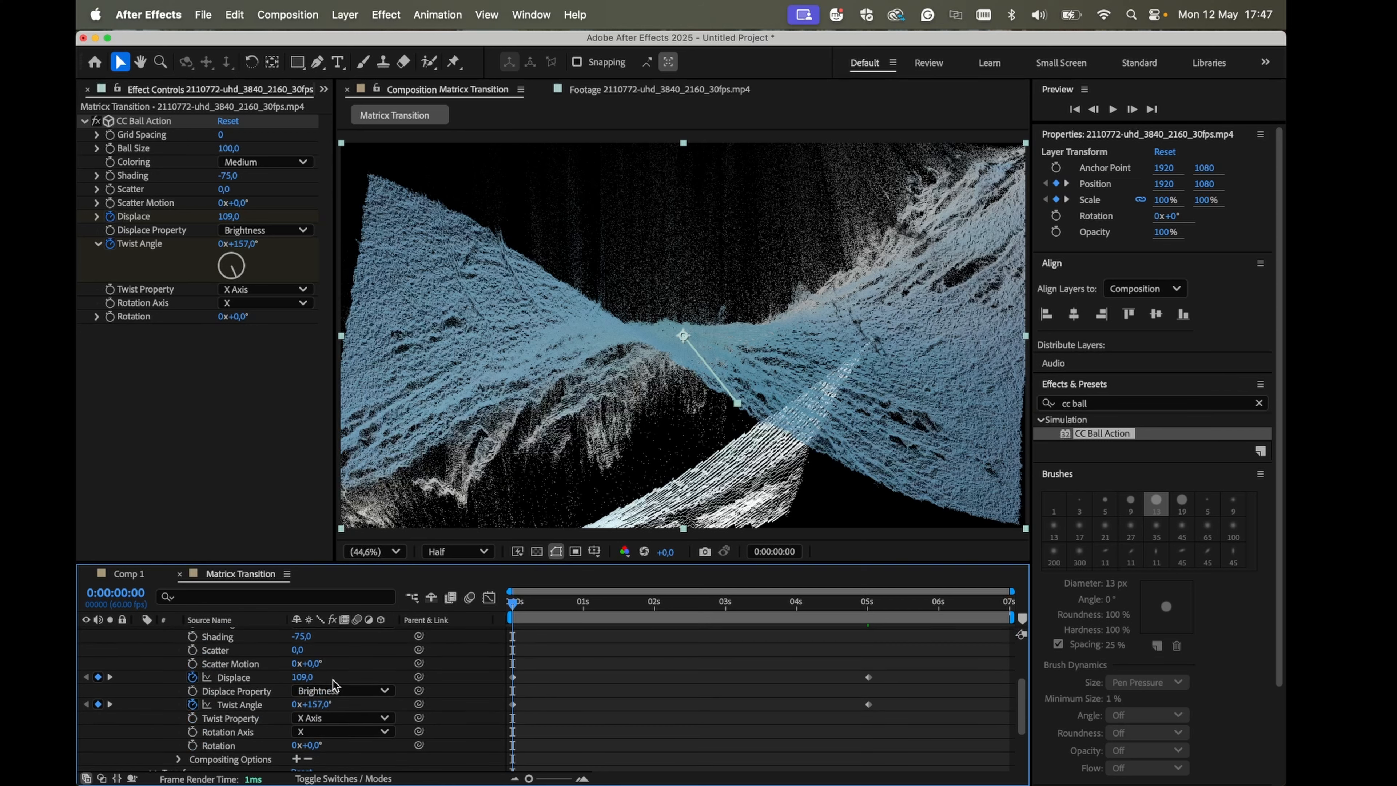
left_click(545, 672)
left_click_drag(304, 672, 312, 705)
left_click(589, 688)
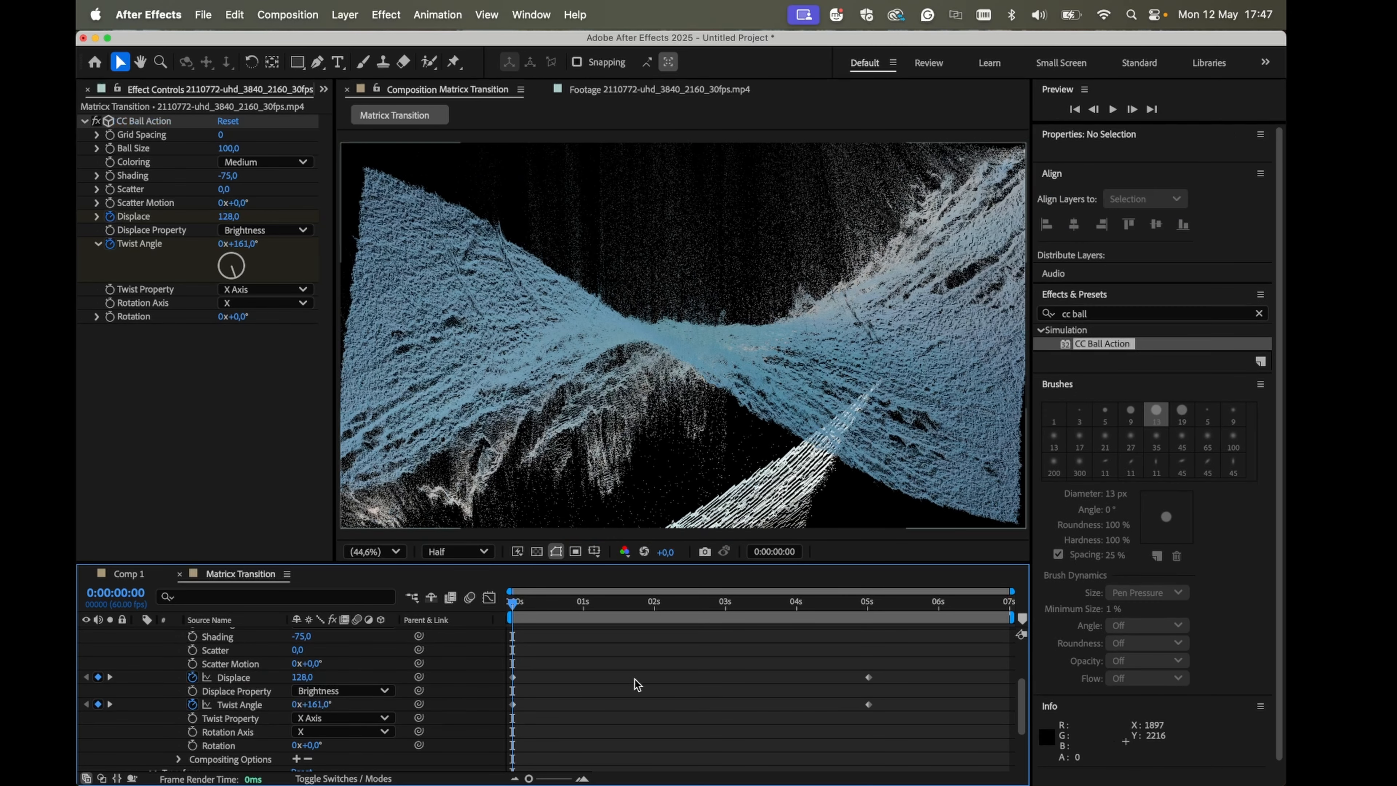
- Animate the CC Ball Action Rotation from 22° at the start to 0° at 5 seconds
left_click(192, 745)
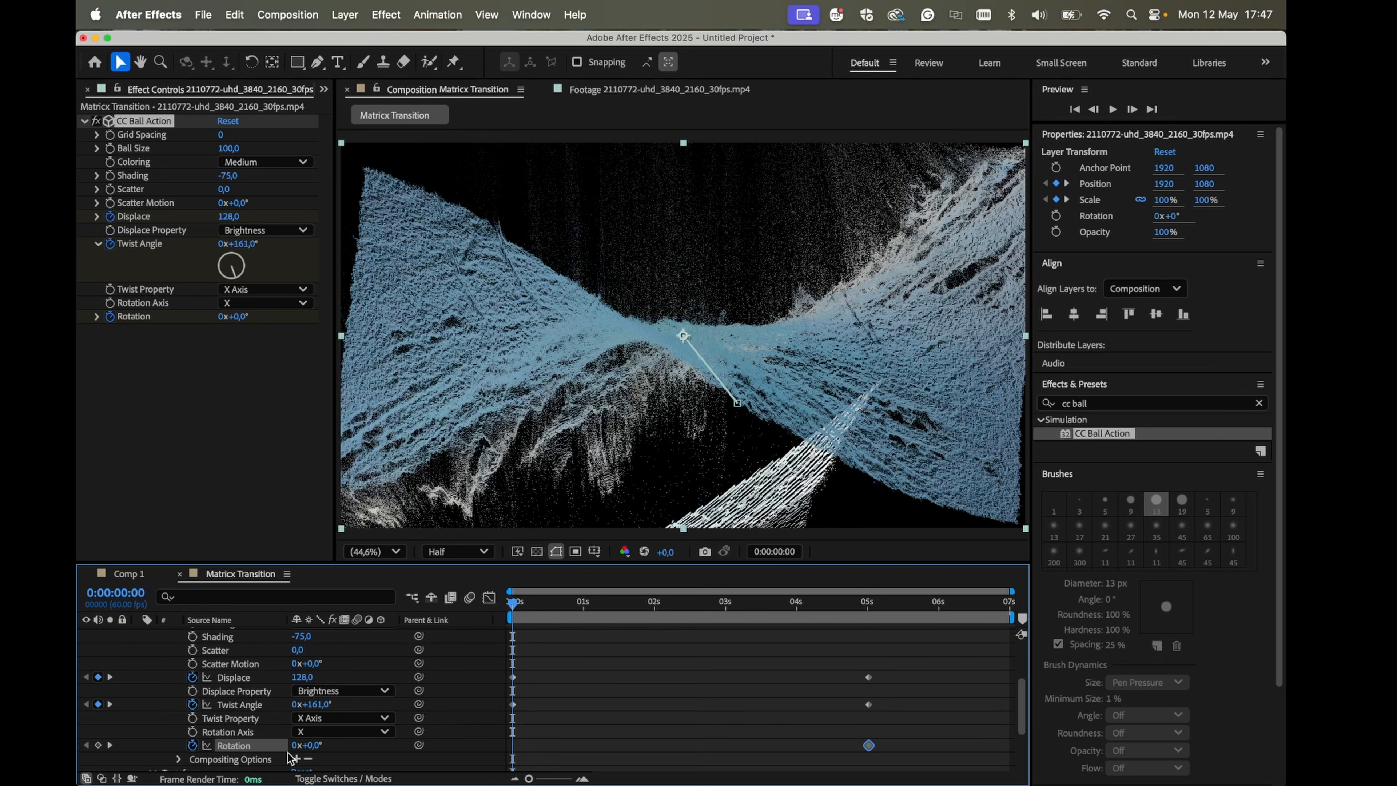
left_click_drag(332, 745, 333, 745)
scroll(607, 659, "up", 1)
scroll(607, 659, "up", 1)
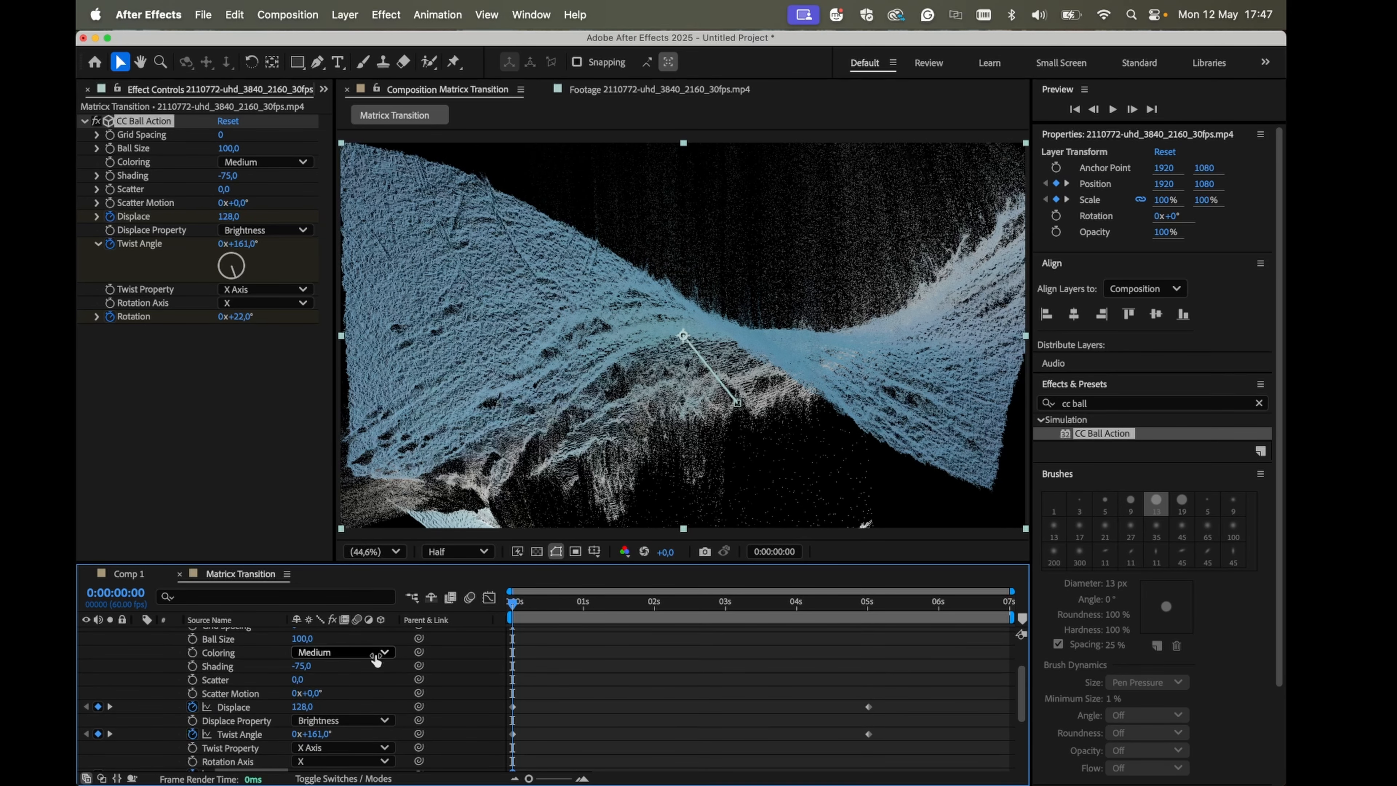
- Try a Scatter of -1 and animate Ball Size from 0 at the start to 100 at one second
left_click_drag(301, 680, 297, 681)
scroll(624, 675, "up", 2)
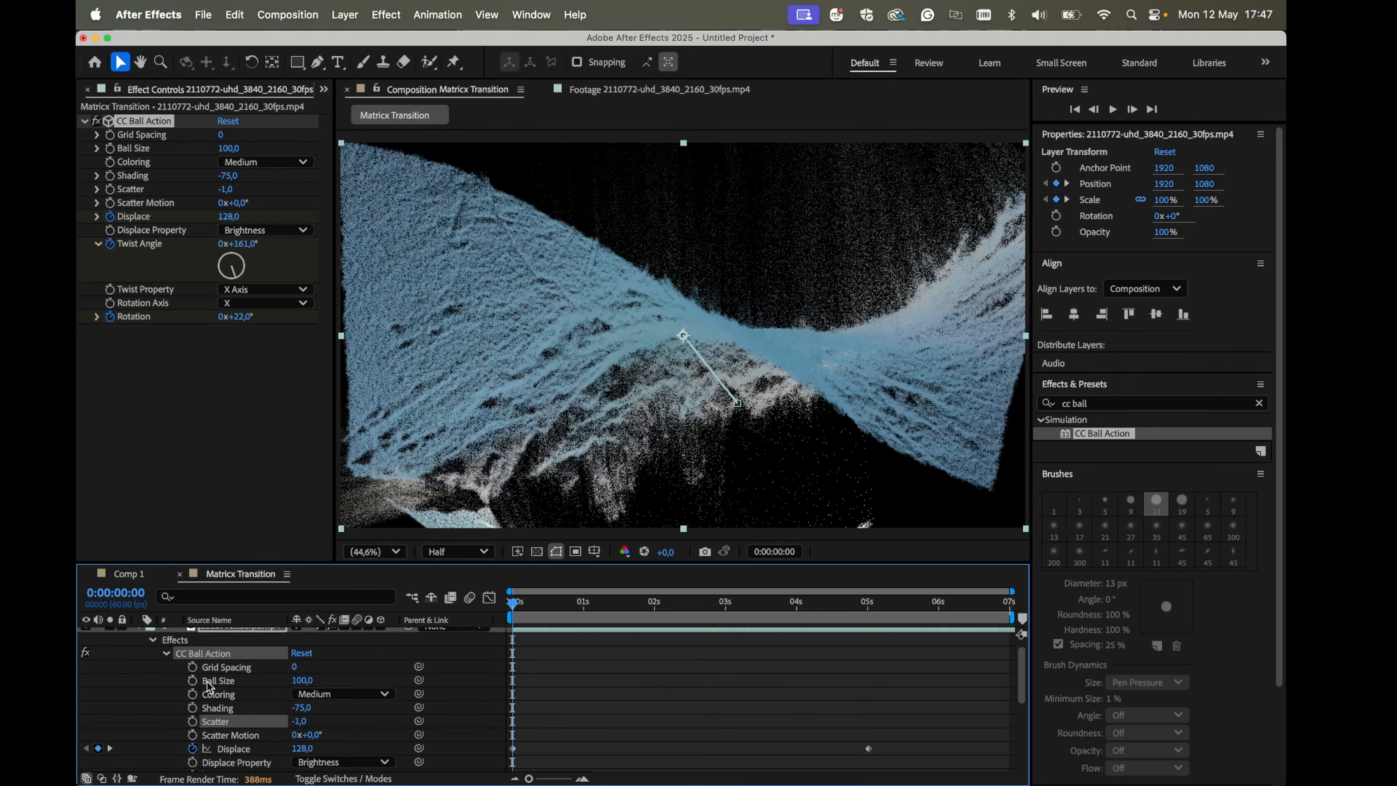
left_click(192, 681)
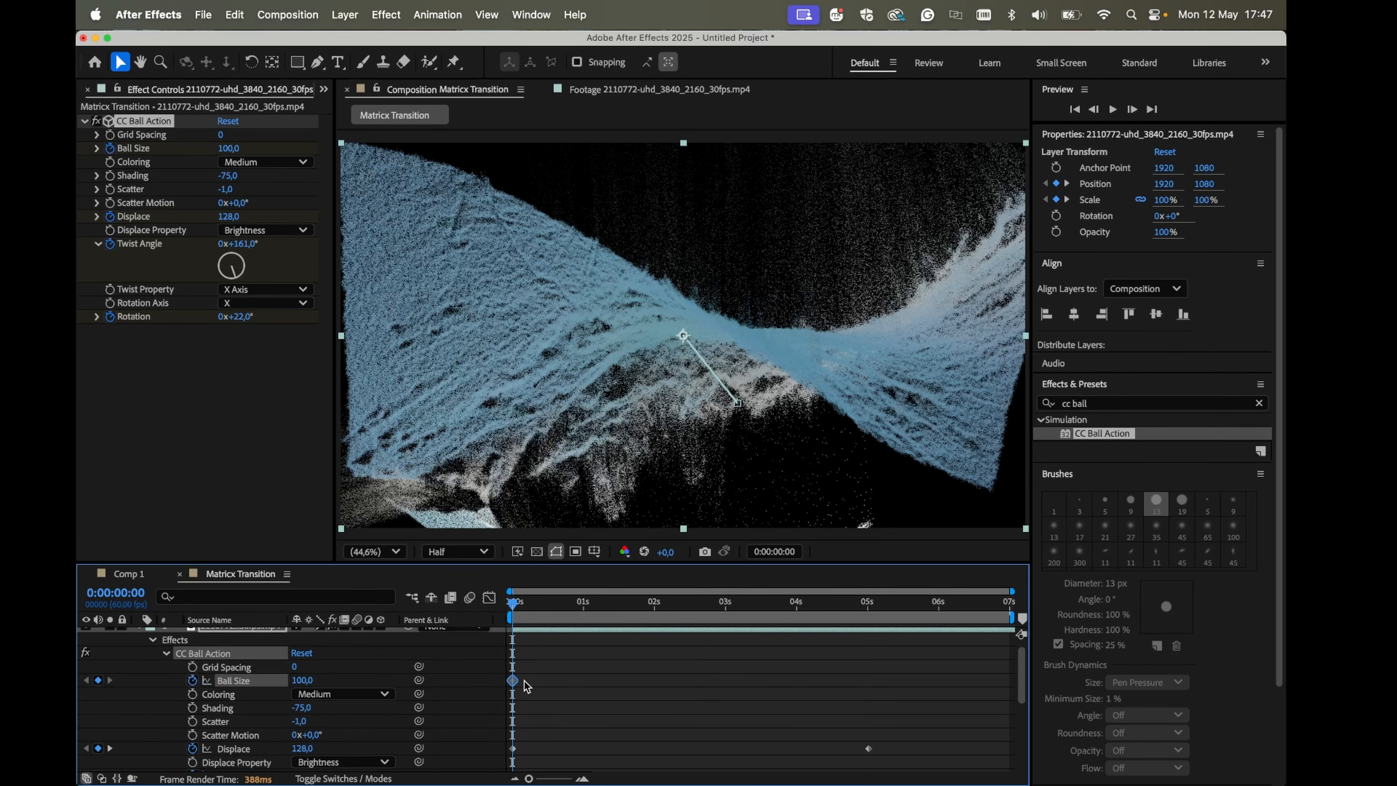
mouse_move(586, 684)
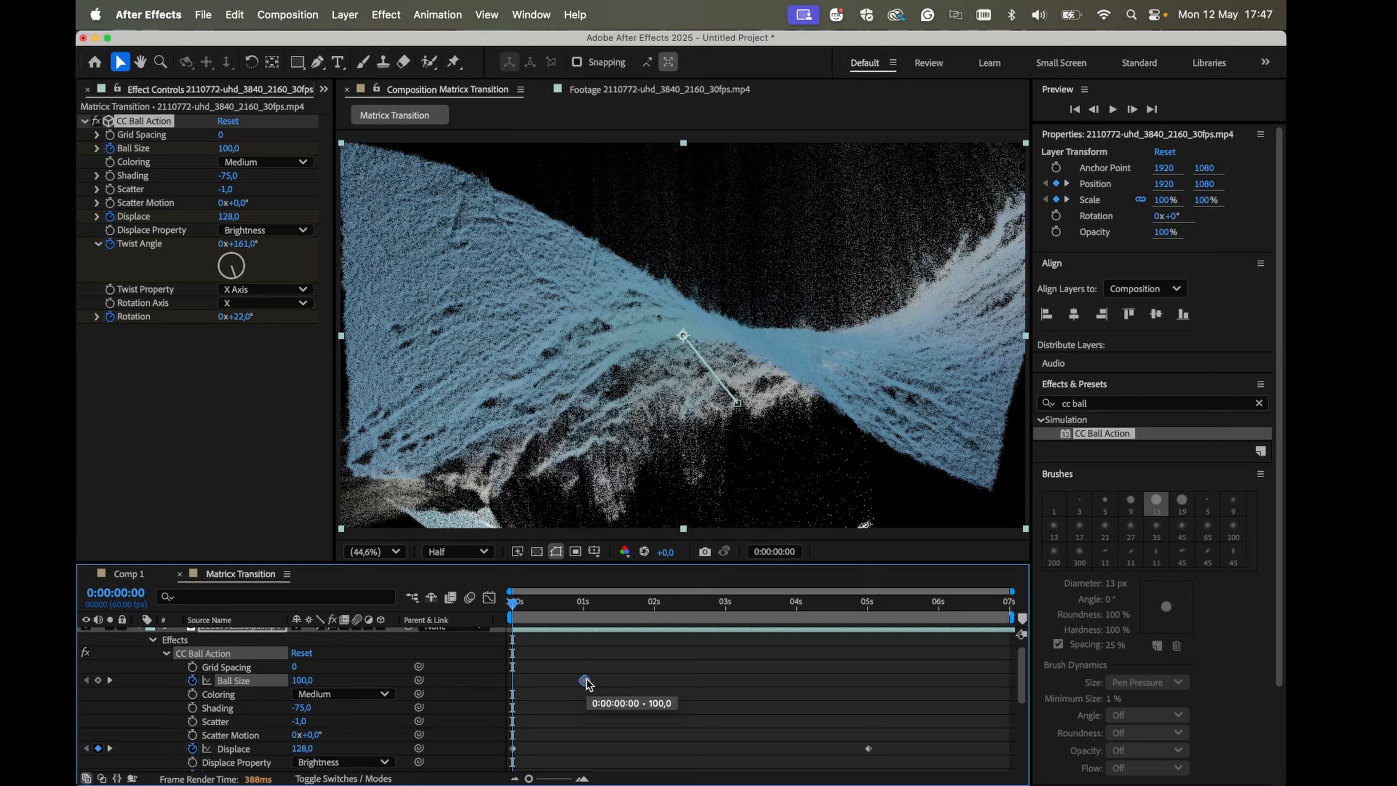
left_click(306, 680)
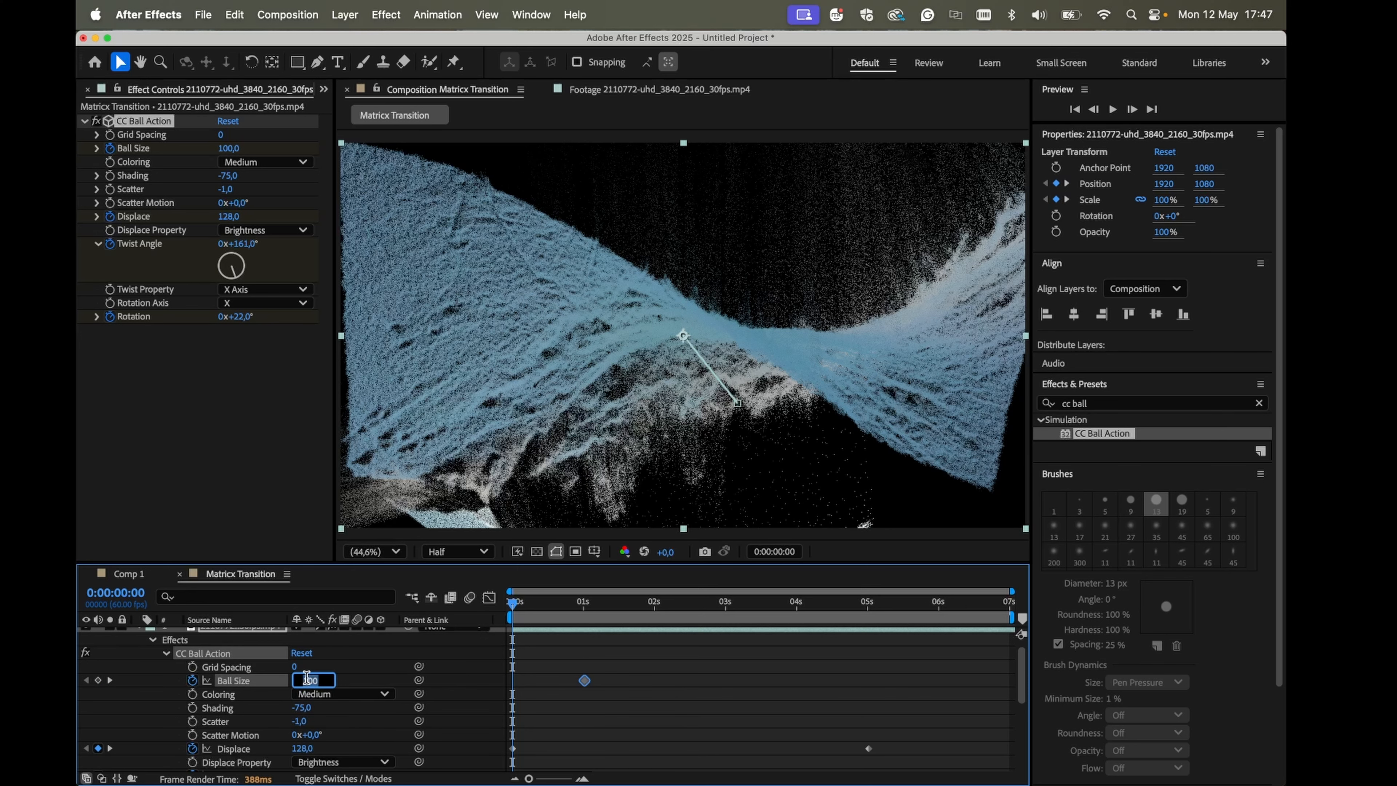
key("Return")
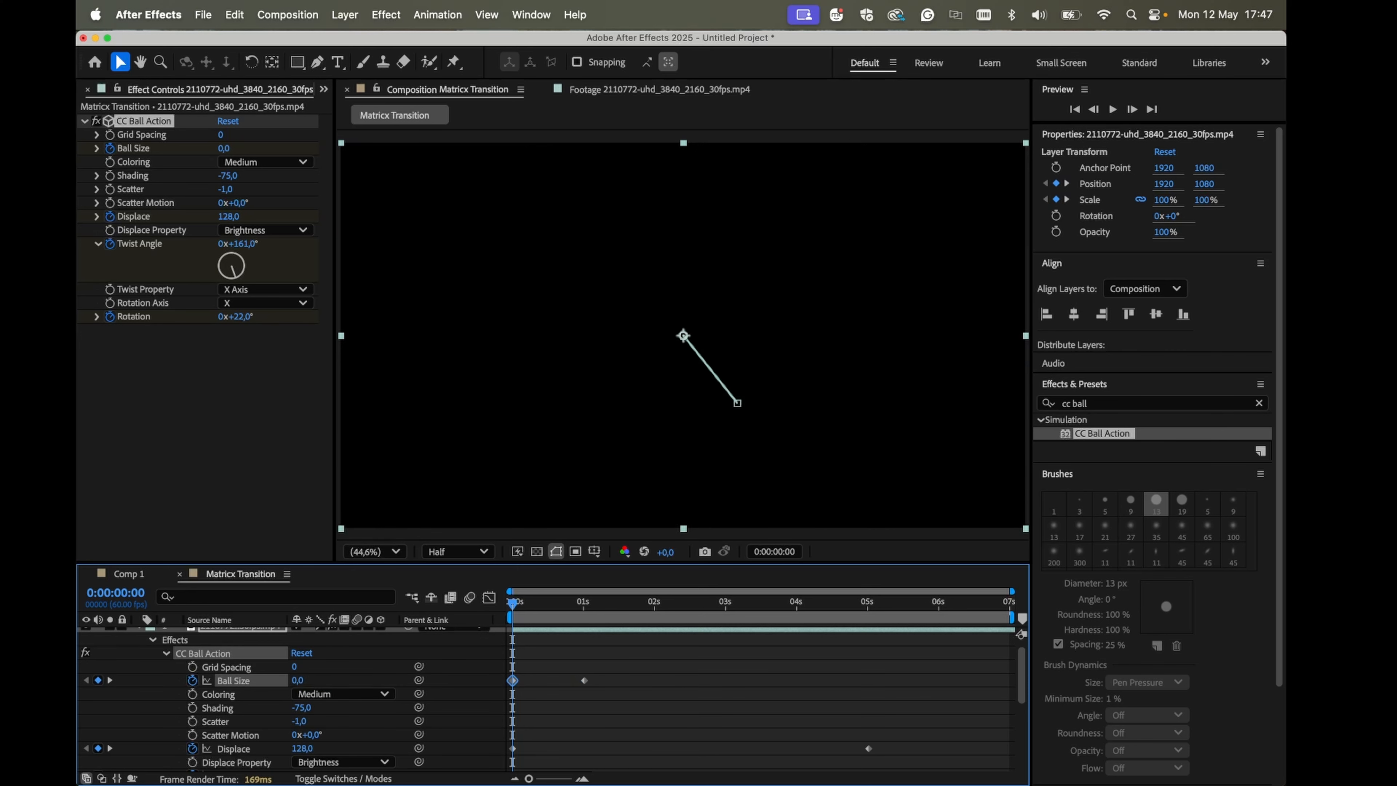
- Scrub through the timeline and play the composition from the start to review the particle transition
left_click(594, 630)
left_click(531, 605)
left_click_drag(530, 604, 618, 606)
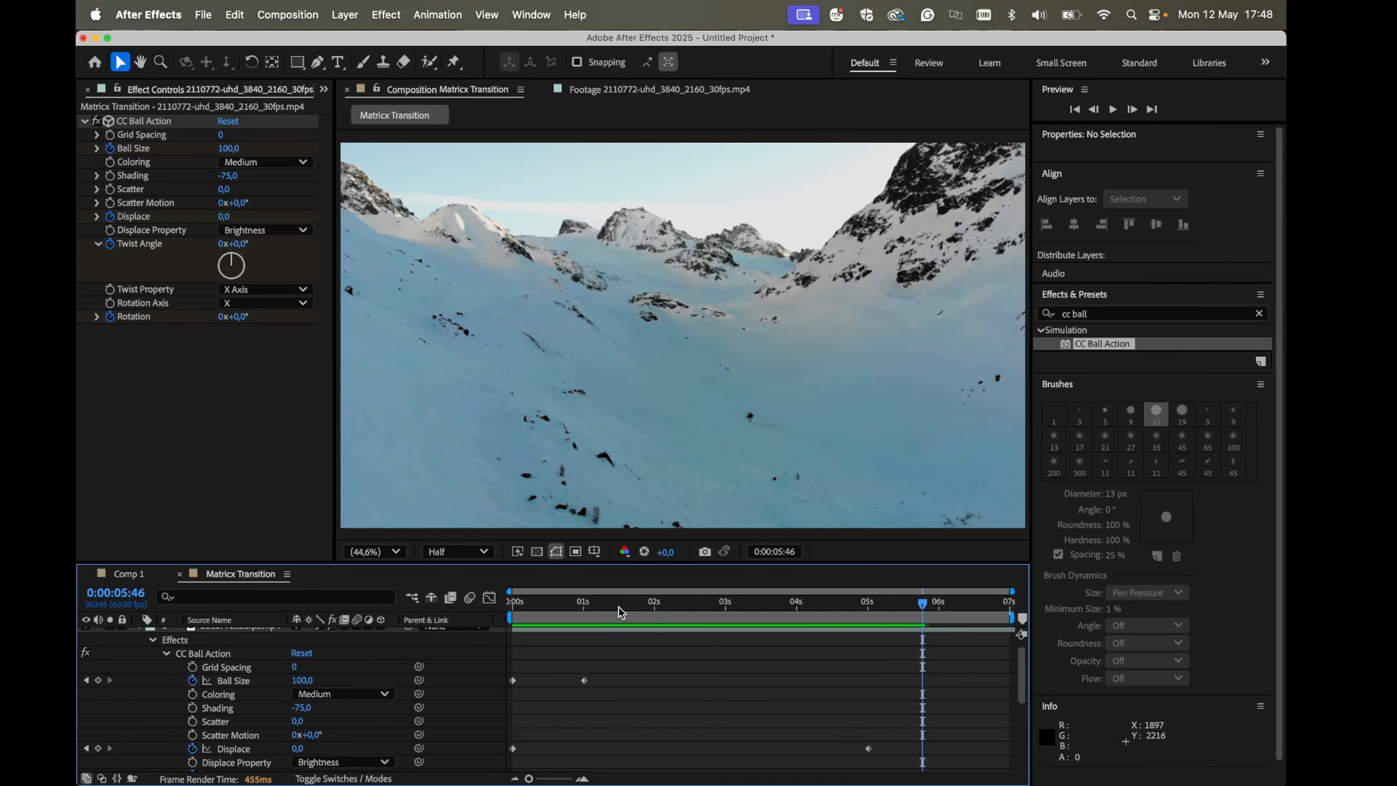
left_click_drag(622, 605, 512, 604)
key("space")
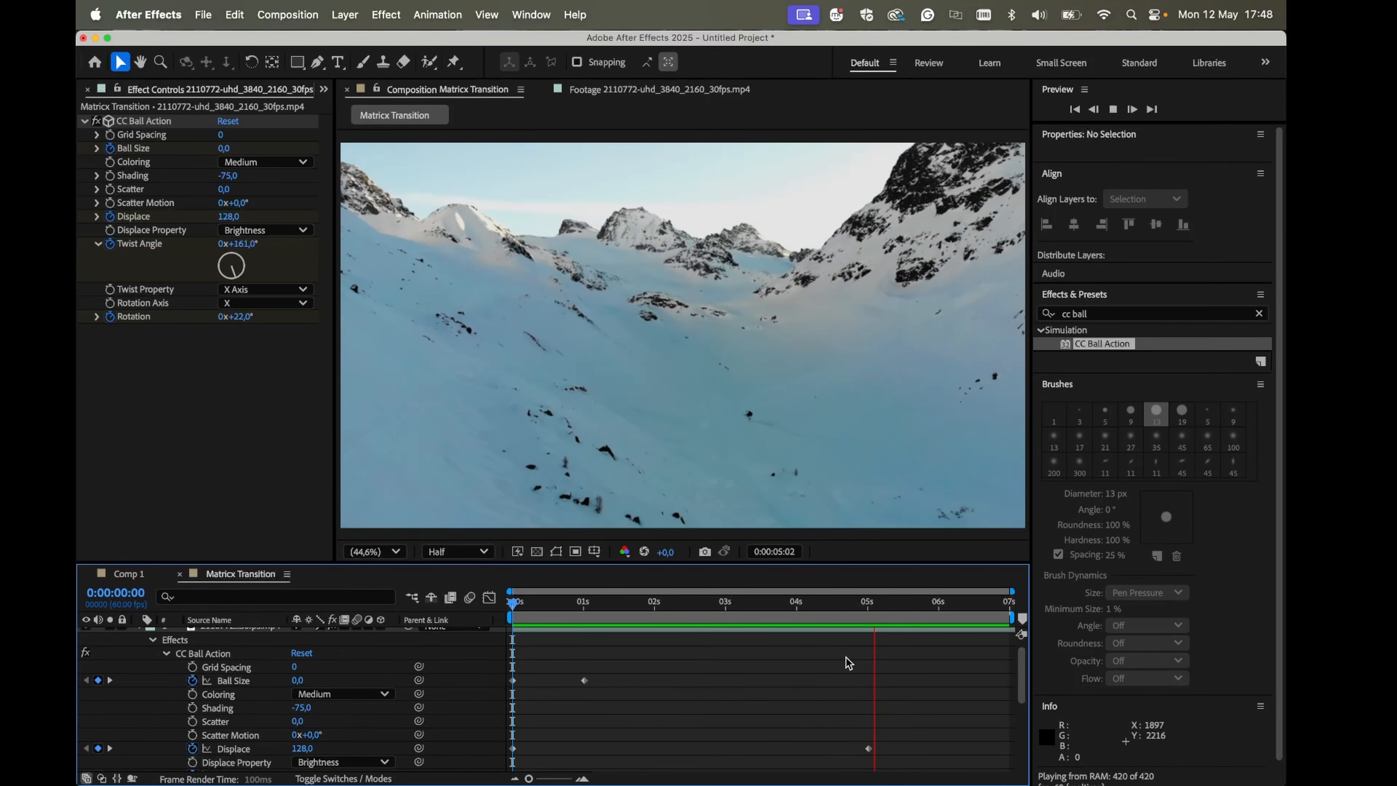
key("space")
- Find the Stylize Glow effect and apply it to the footage layer
left_click_drag(843, 610, 811, 607)
left_click(1122, 313)
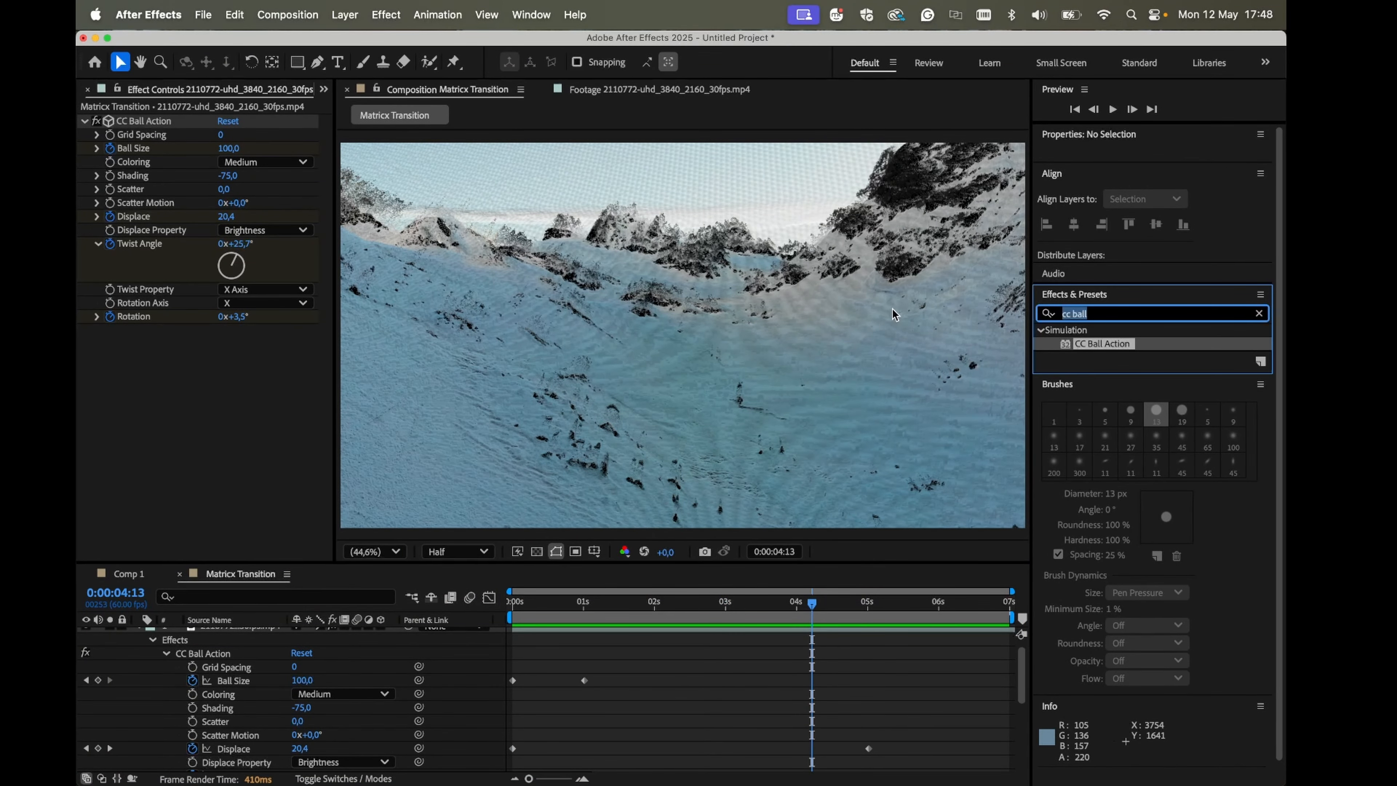
type("glow")
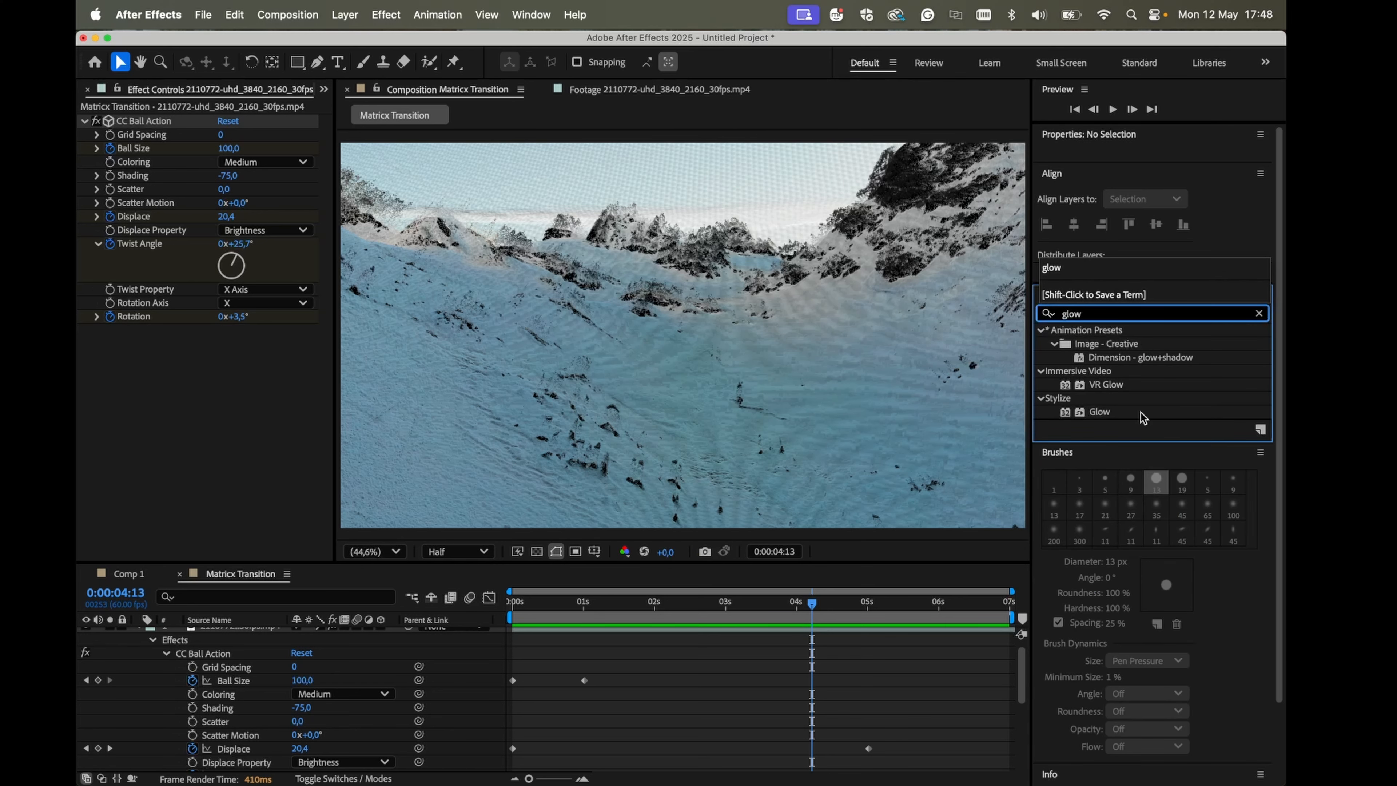
left_click(1104, 412)
left_click_drag(757, 718, 751, 635)
- At 0:00:02:17, set the Glow Threshold to 47.8%, Glow Radius to 5 and Glow Intensity to 0.3
left_click(651, 608)
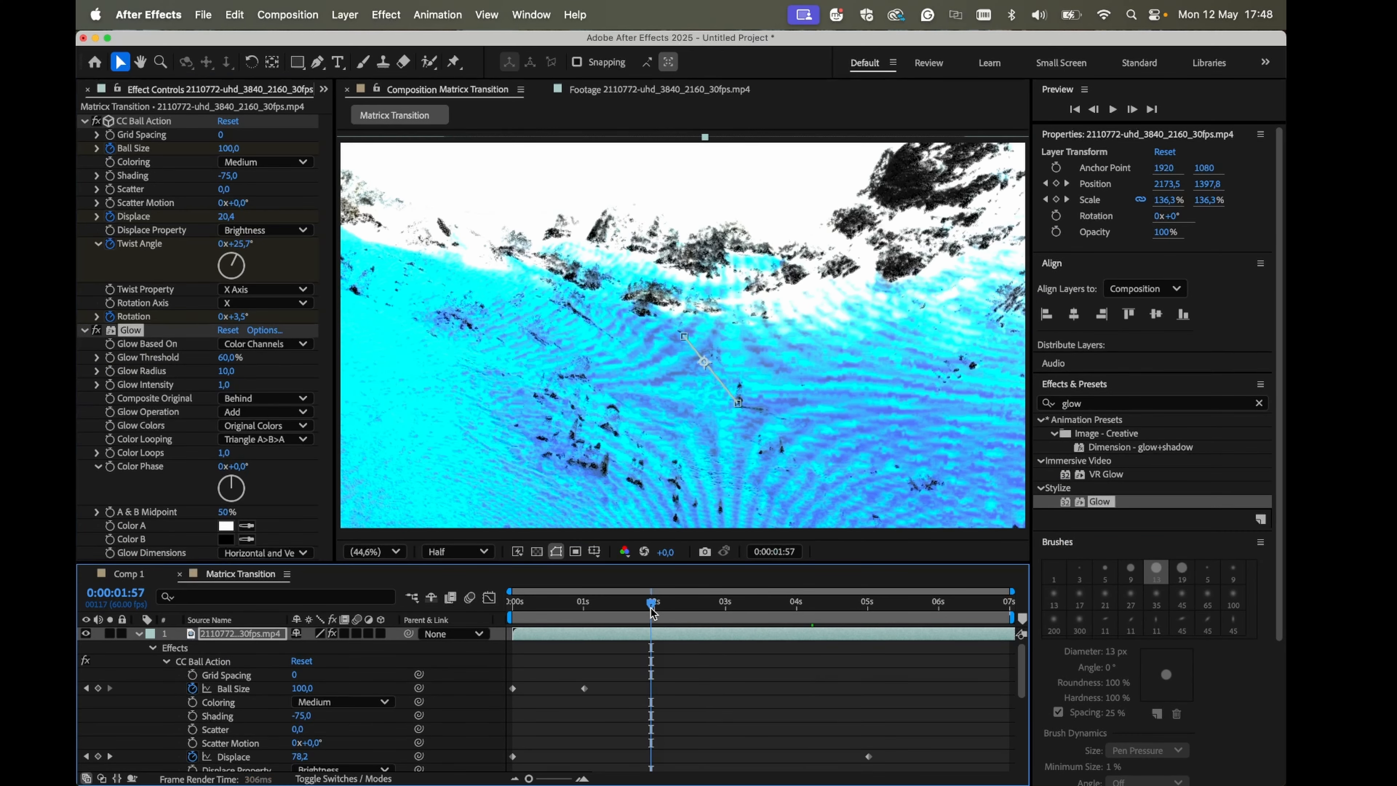
left_click(676, 608)
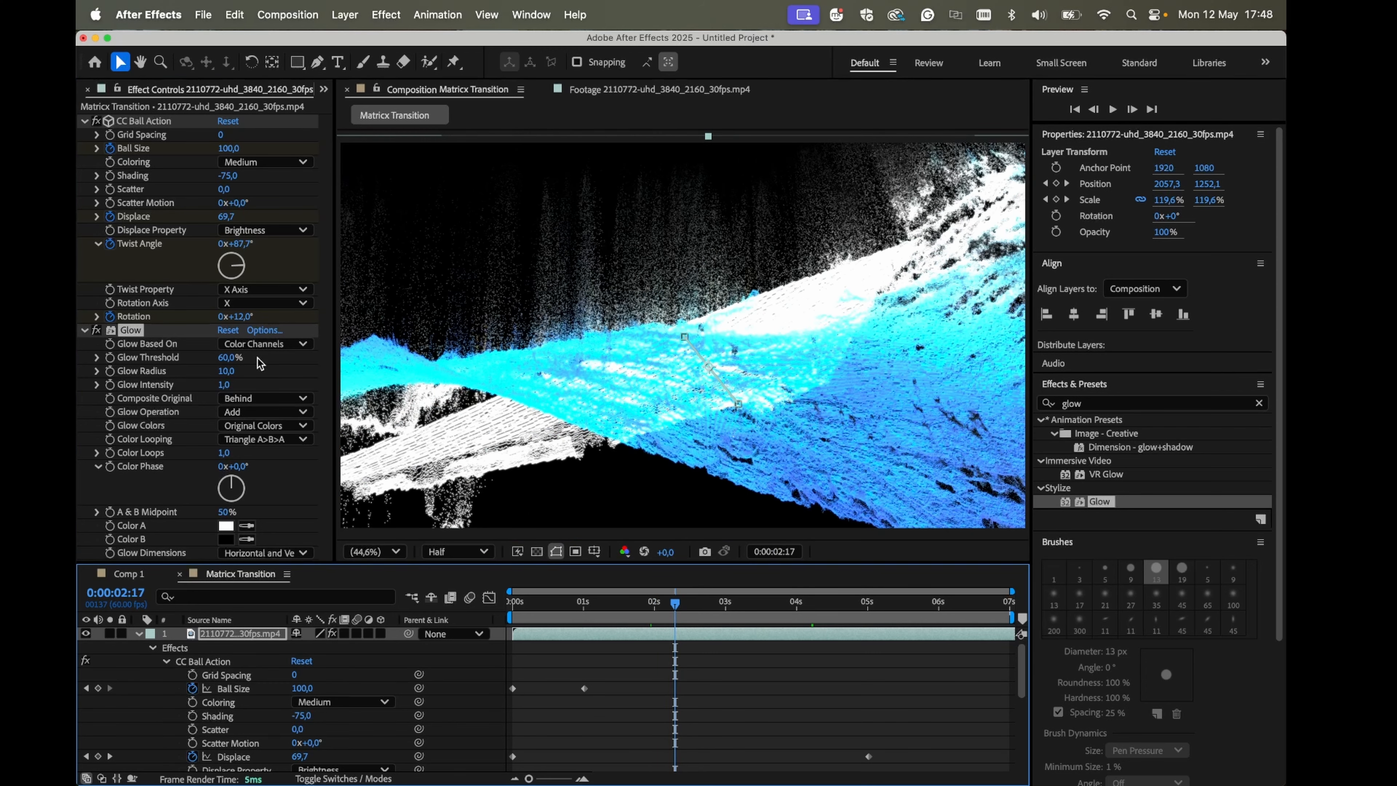
left_click_drag(230, 363, 169, 385)
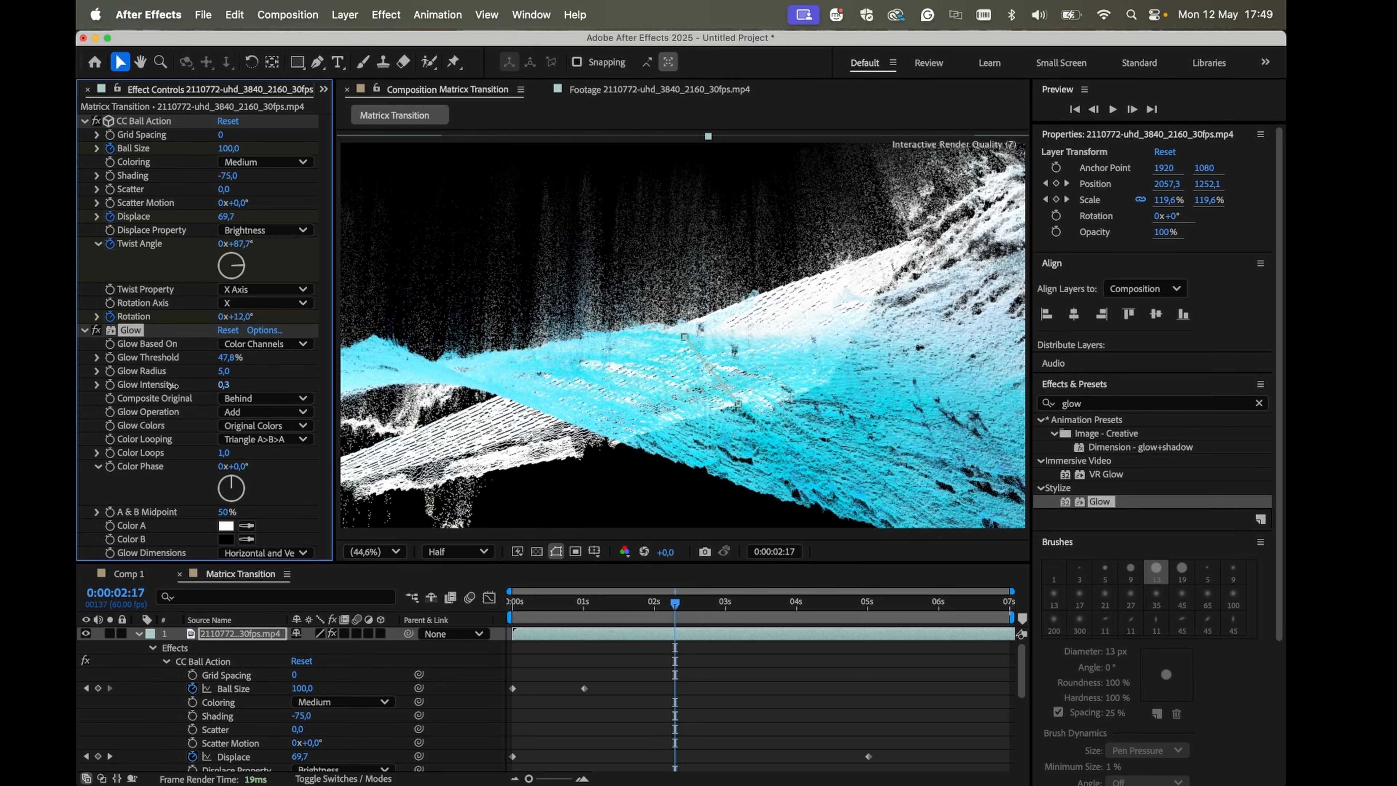
- Keyframe the Glow's Effect Opacity from 100% at 0:00:02:17 to 0% at 0:00:03:36
scroll(632, 707, "down", 10)
left_click(179, 712)
scroll(236, 726, "down", 1)
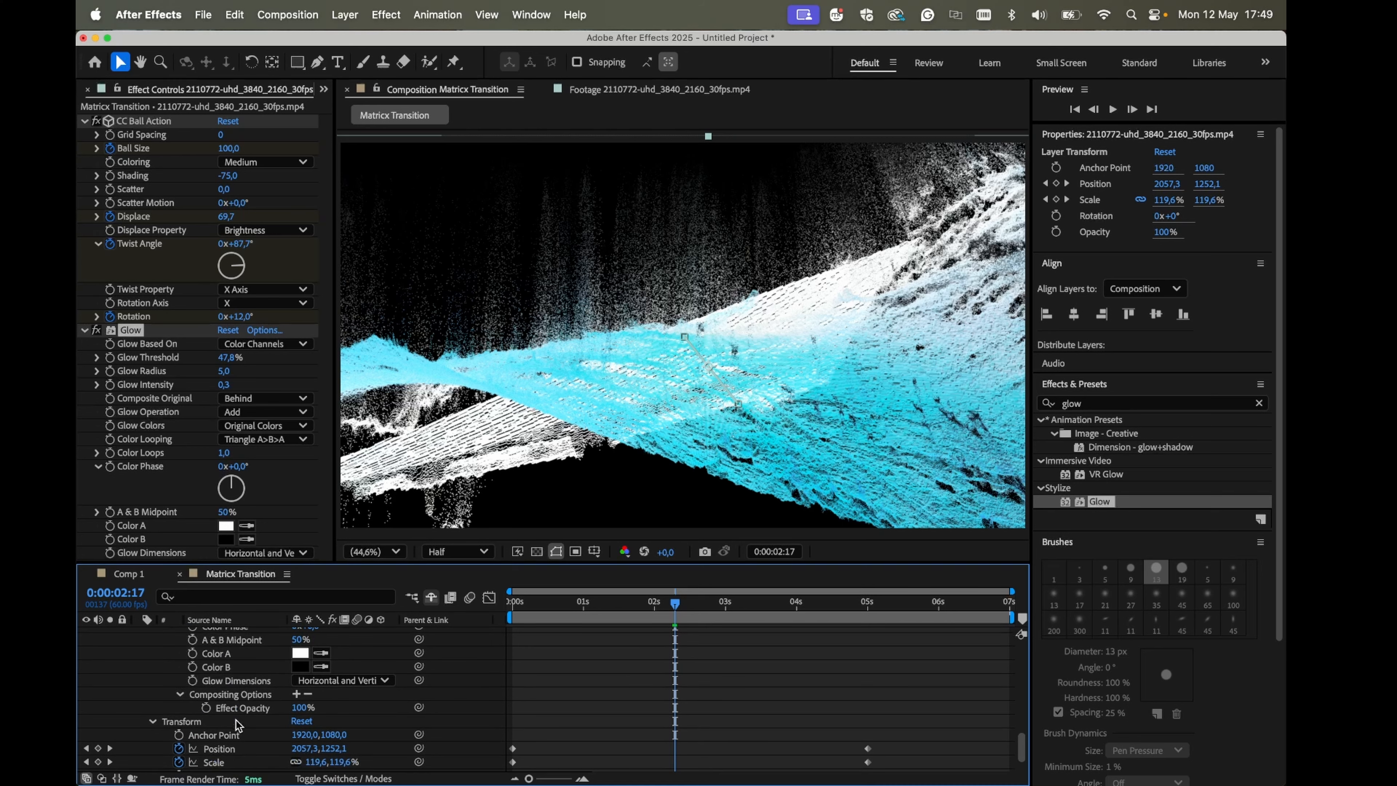
left_click(205, 708)
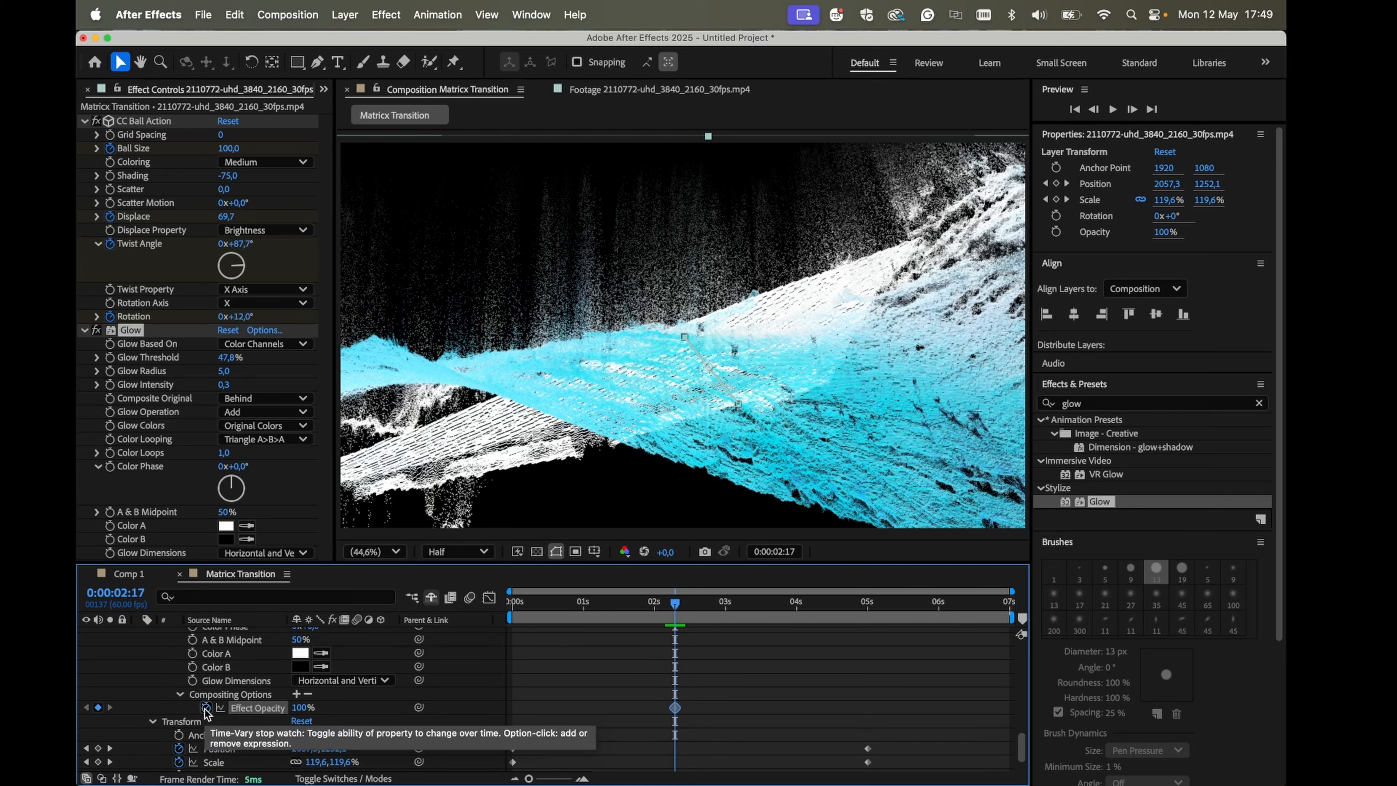
left_click_drag(743, 603, 769, 606)
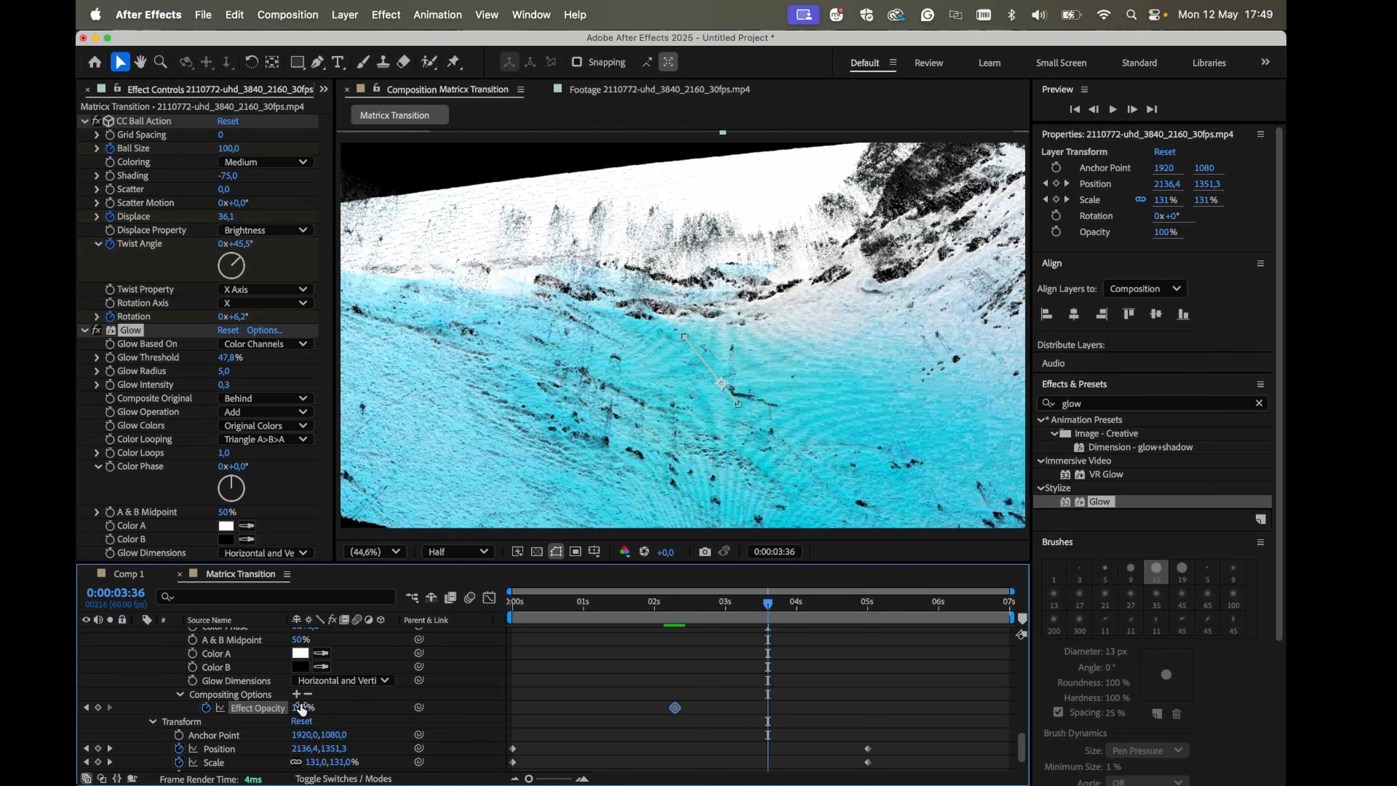
key("Return")
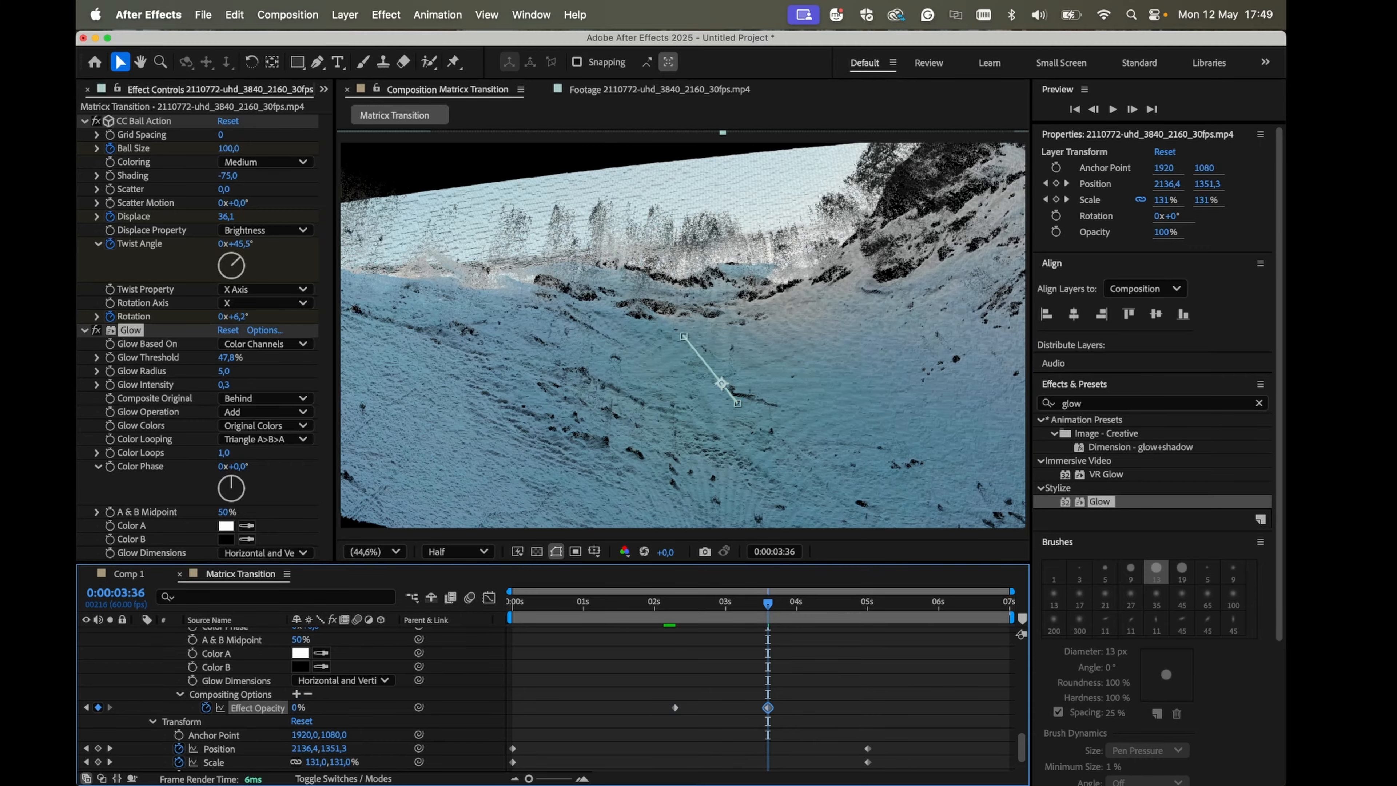
- Preview the glow fade from the start and lower the Glow Threshold to 30.6%
left_click_drag(647, 613, 445, 626)
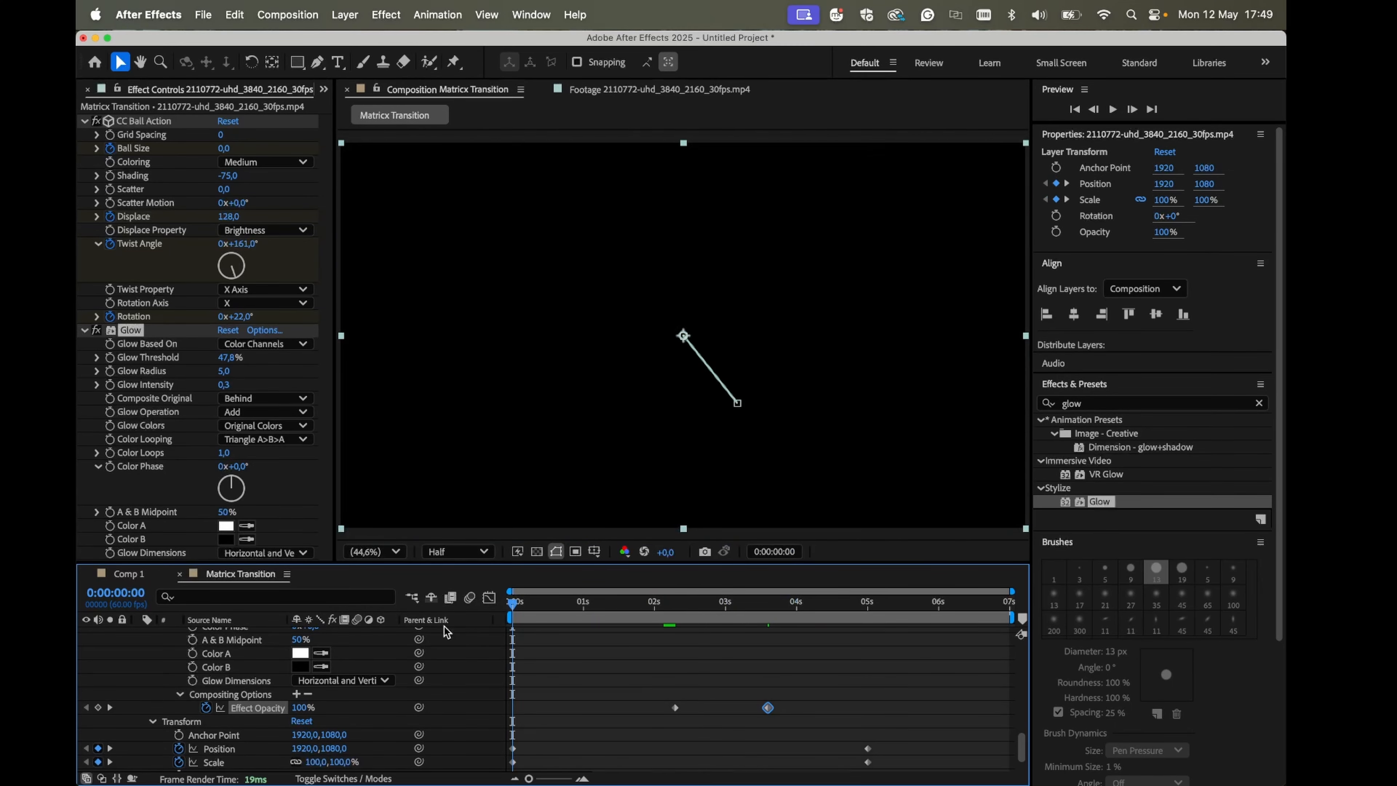
key("space")
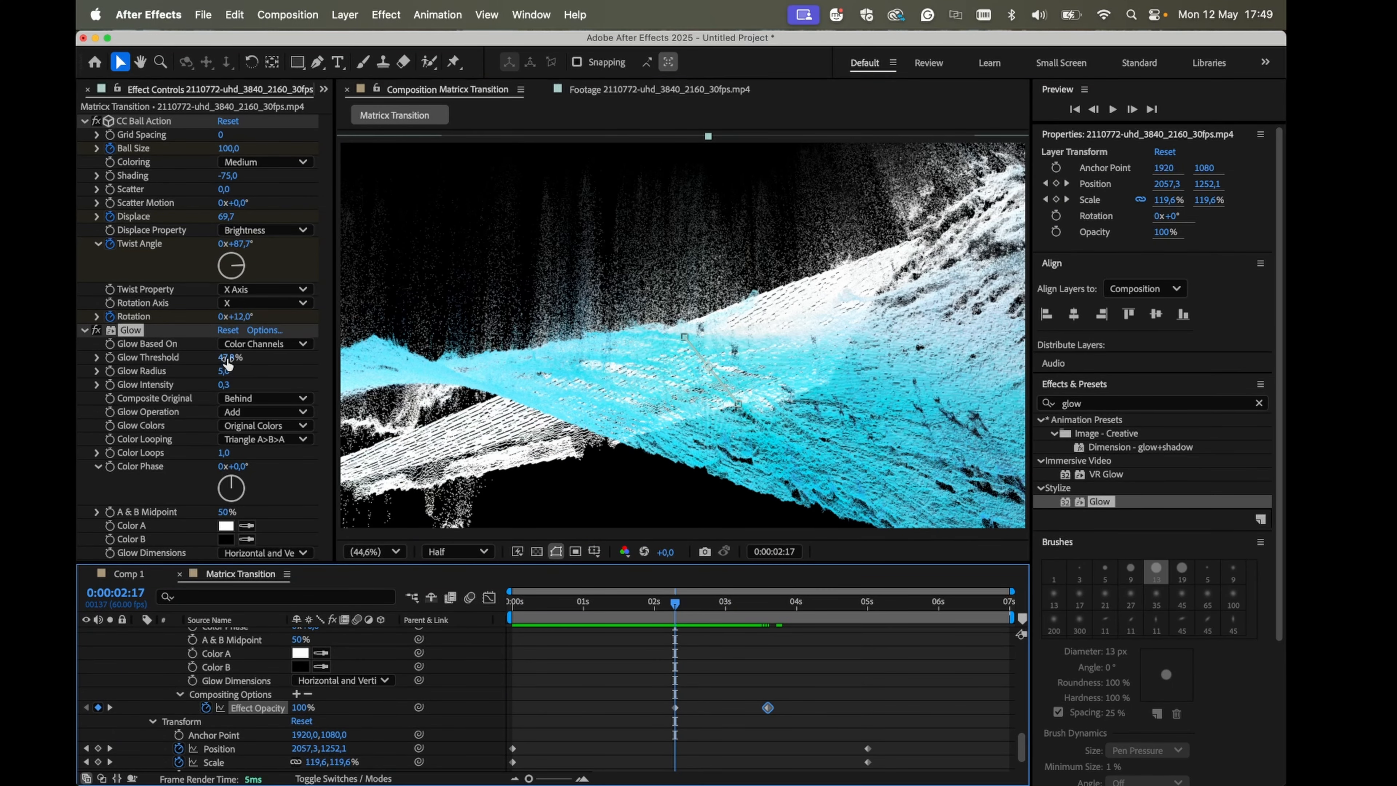
left_click_drag(227, 359, 198, 359)
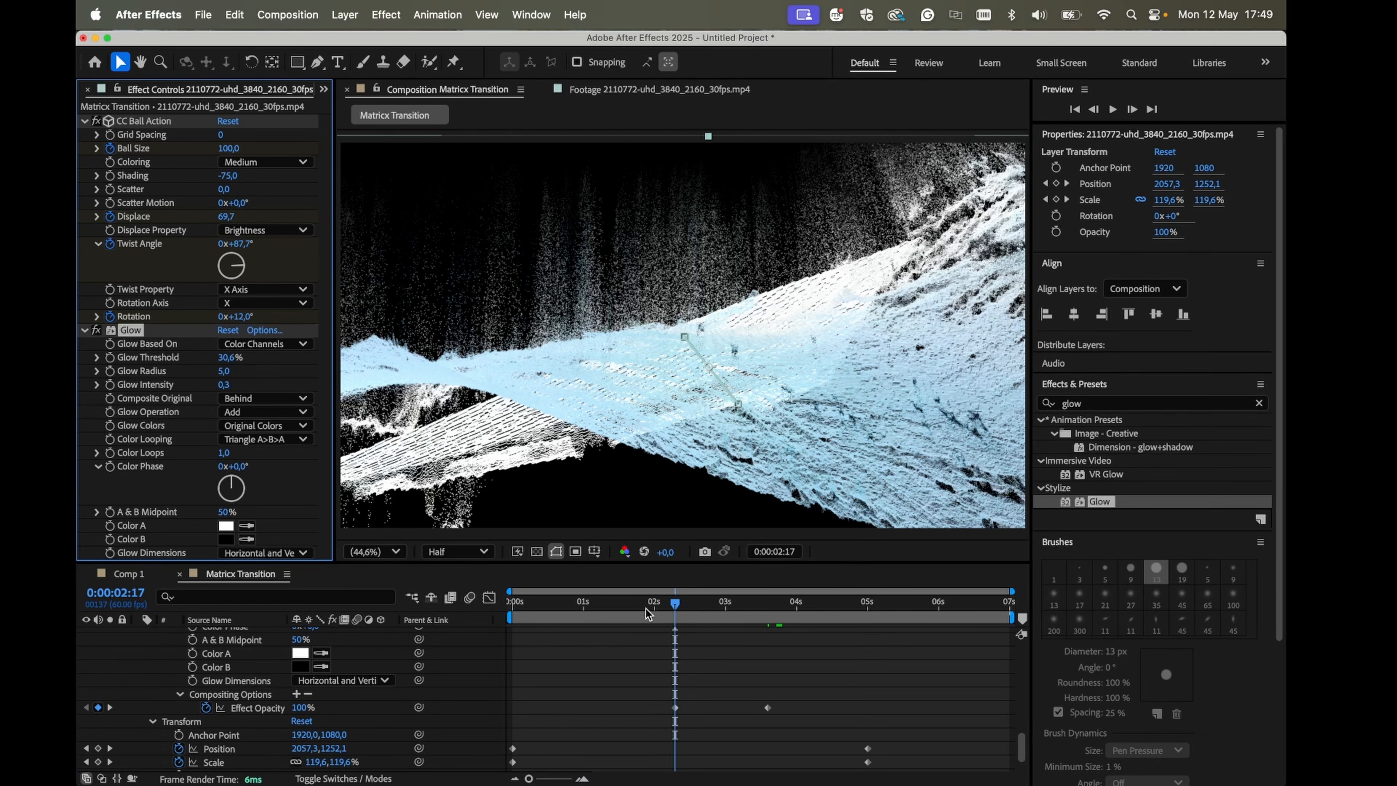
left_click_drag(645, 608, 809, 605)
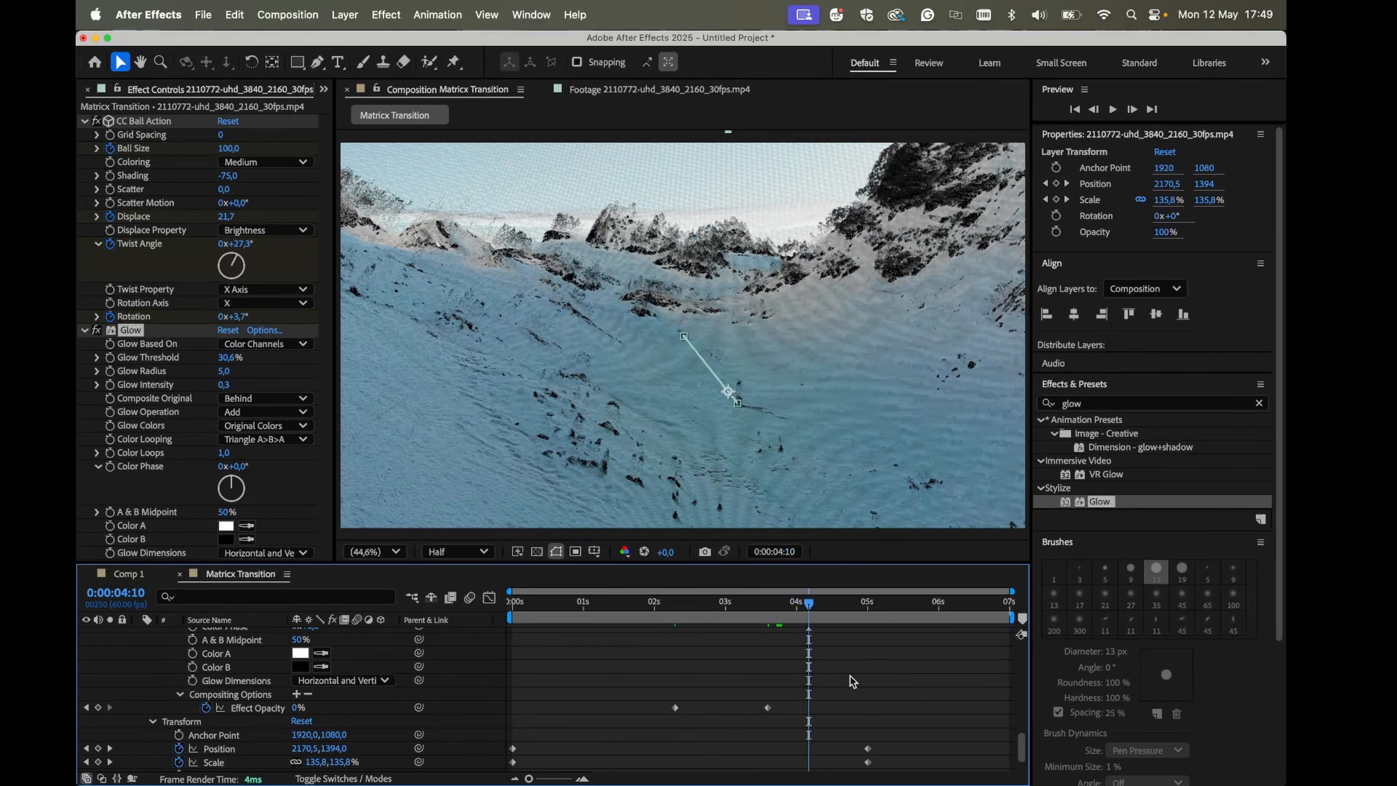
scroll(852, 682, "down", 1)
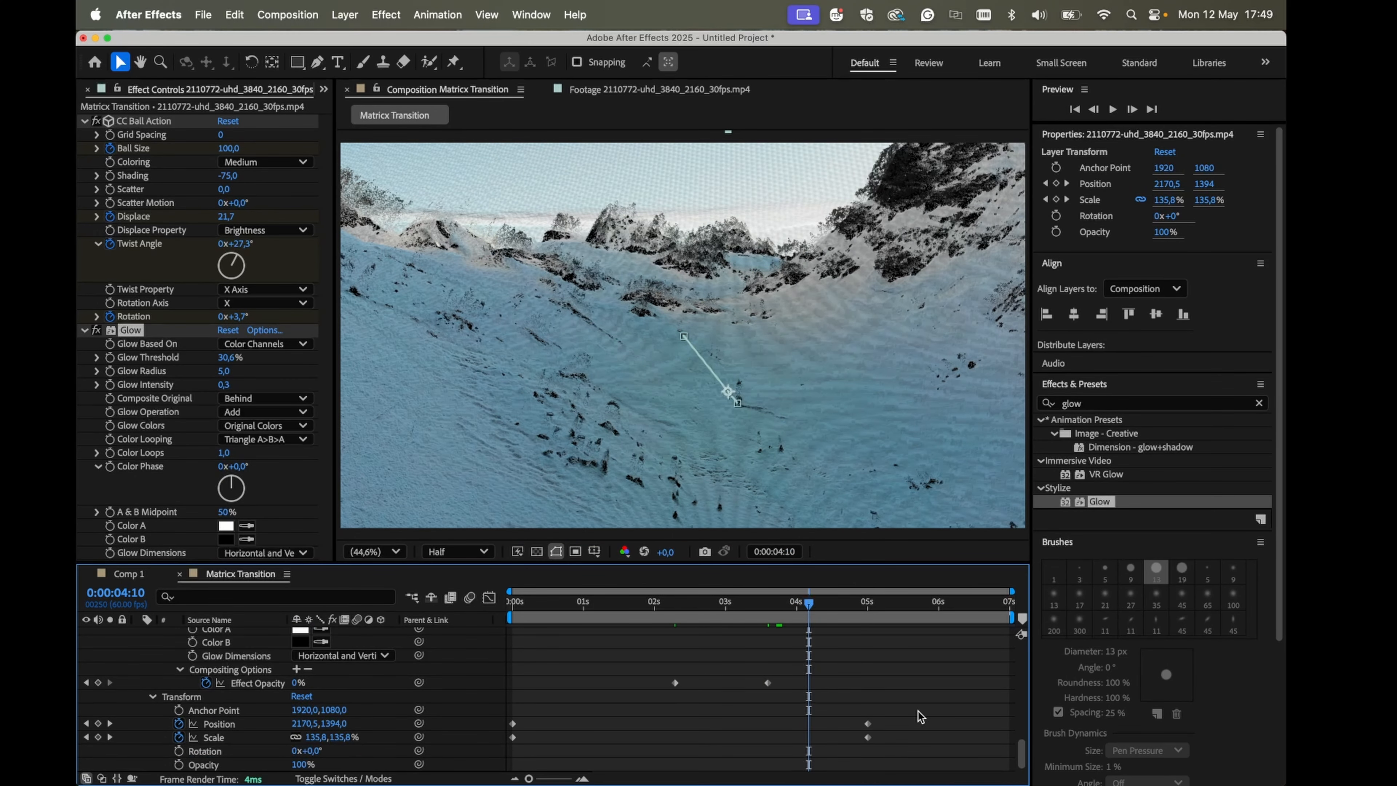
- Move the ending Position and Scale keyframes to the end of the timeline at about 7 seconds
left_click_drag(918, 711, 1011, 736)
mouse_move(818, 613)
left_mouse_down()
mouse_move(902, 615)
mouse_move(799, 613)
left_mouse_up()
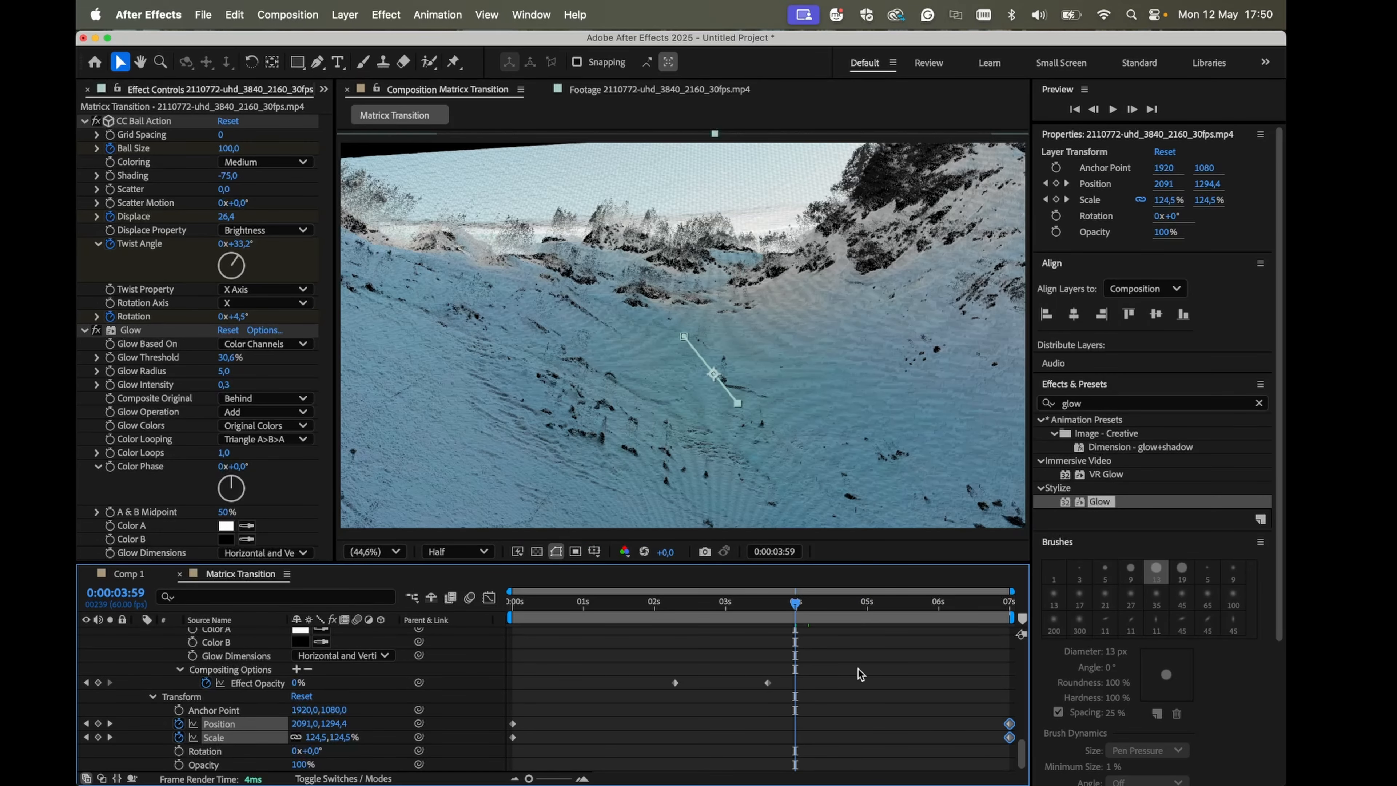
left_click(964, 709)
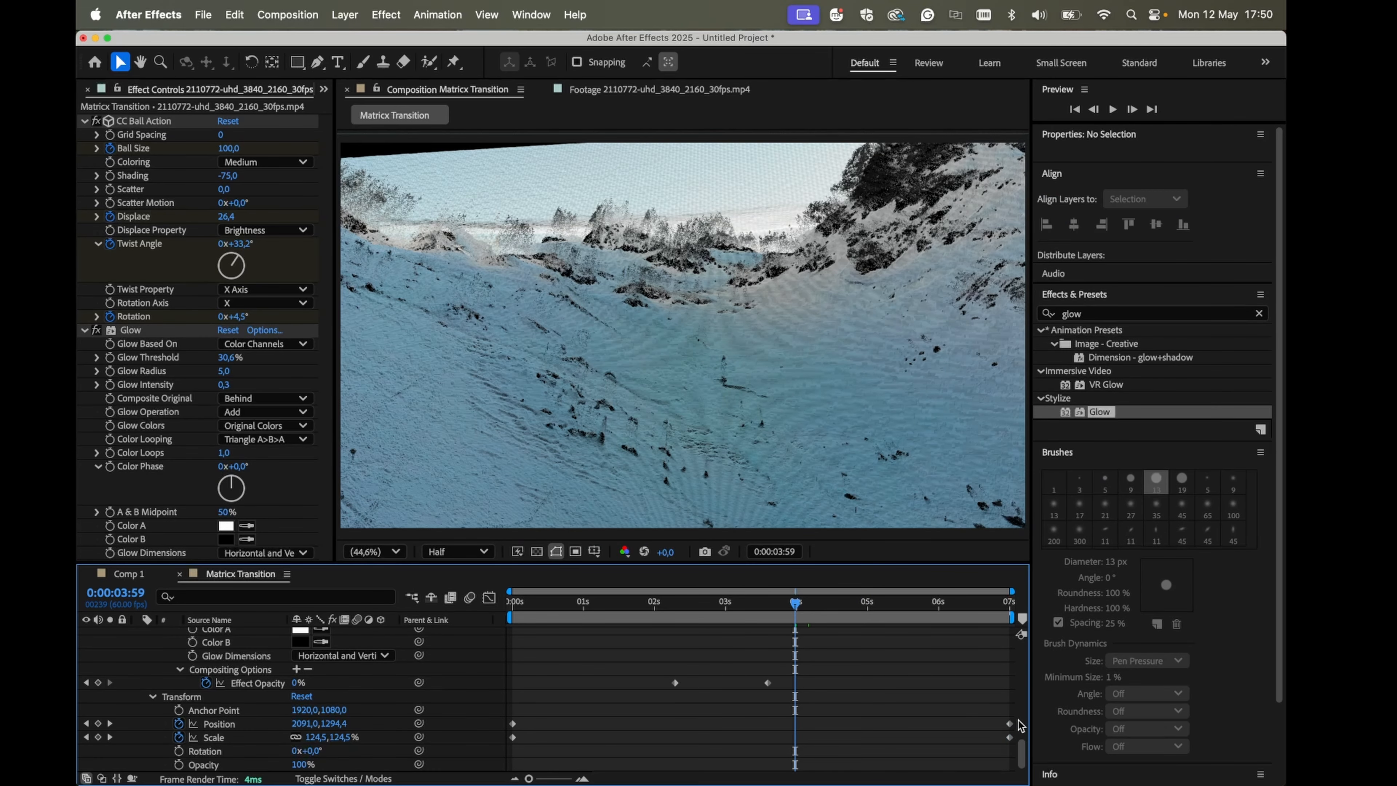
- Set the temporal interpolation of all Position and Scale keyframes to Bezier
scroll(983, 730, "up", 5)
scroll(718, 743, "down", 5)
left_click_drag(1014, 711, 507, 752)
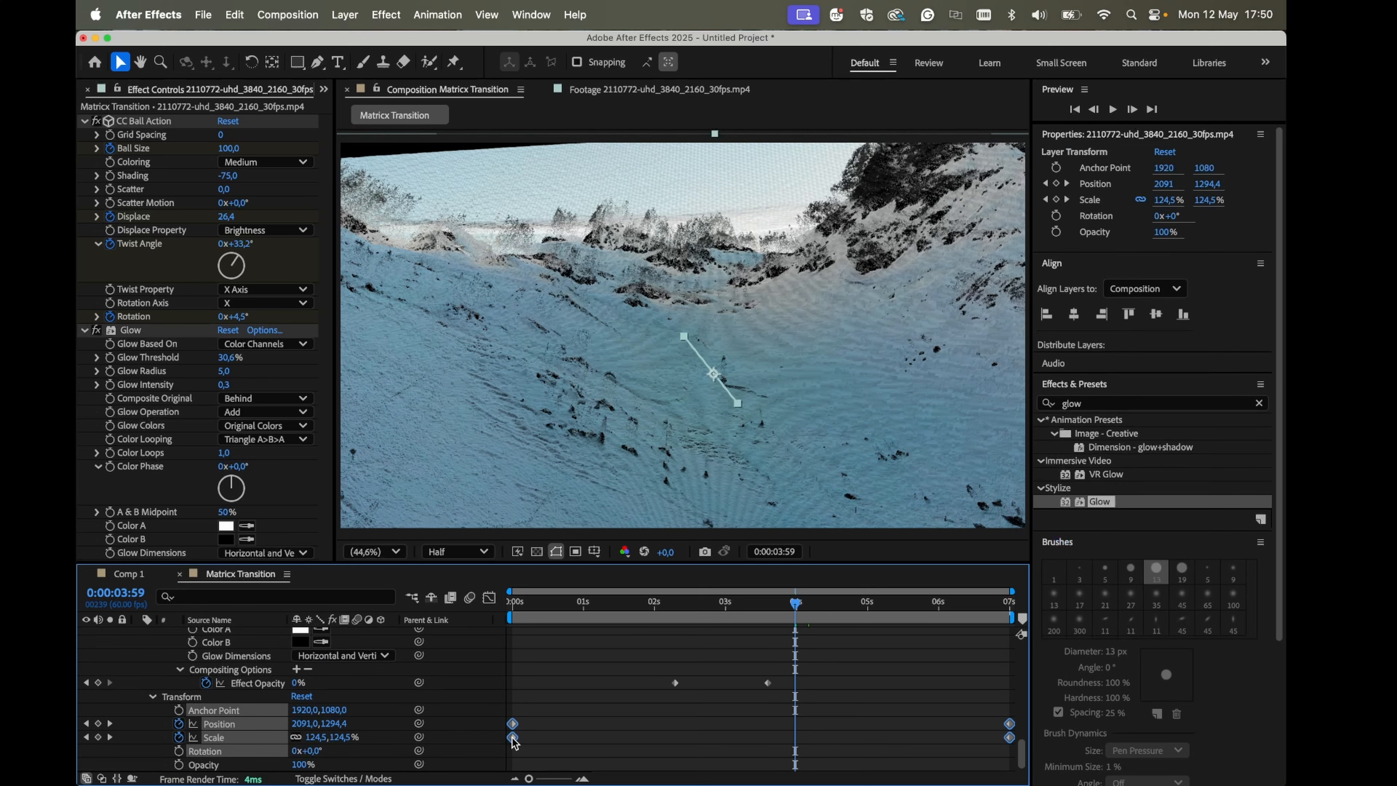
right_click(514, 738)
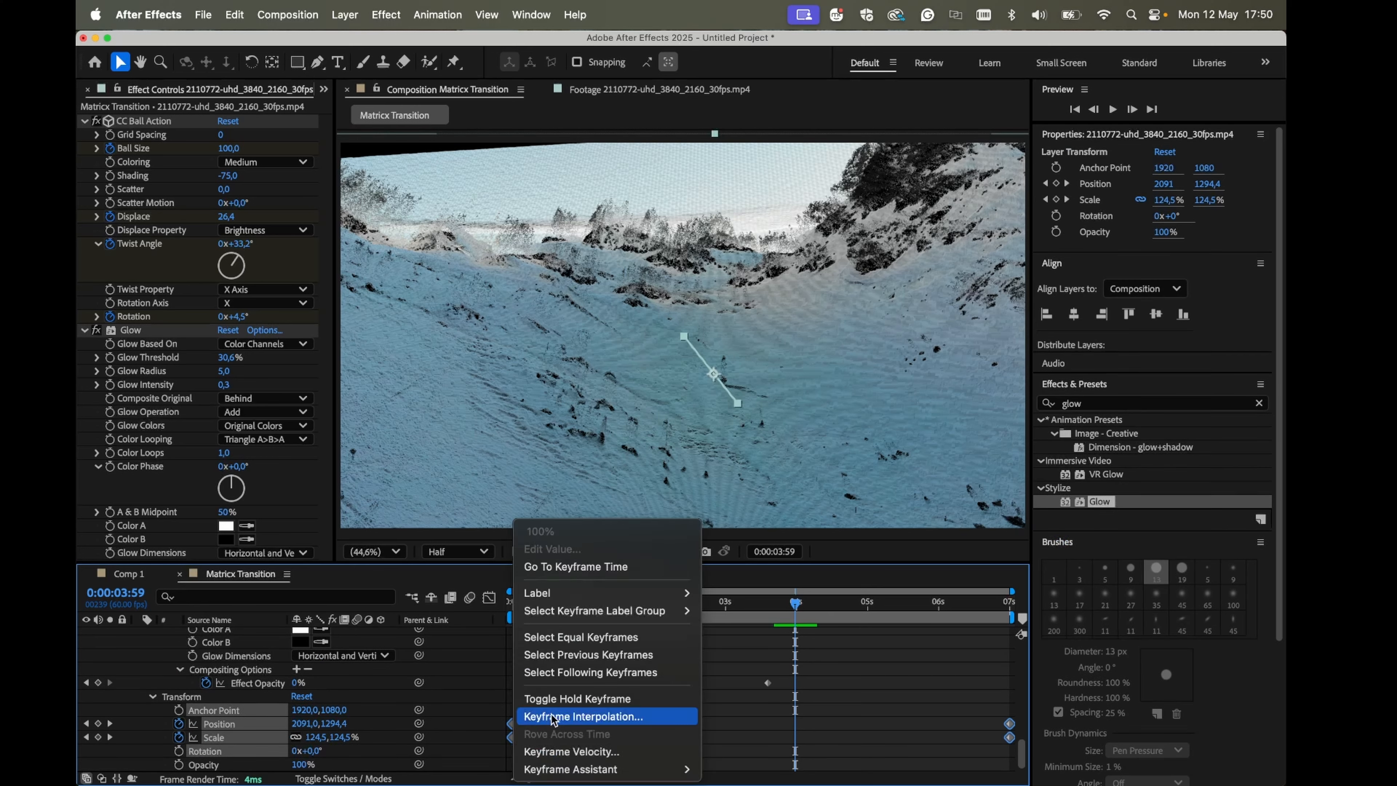
left_click(583, 716)
left_click(760, 346)
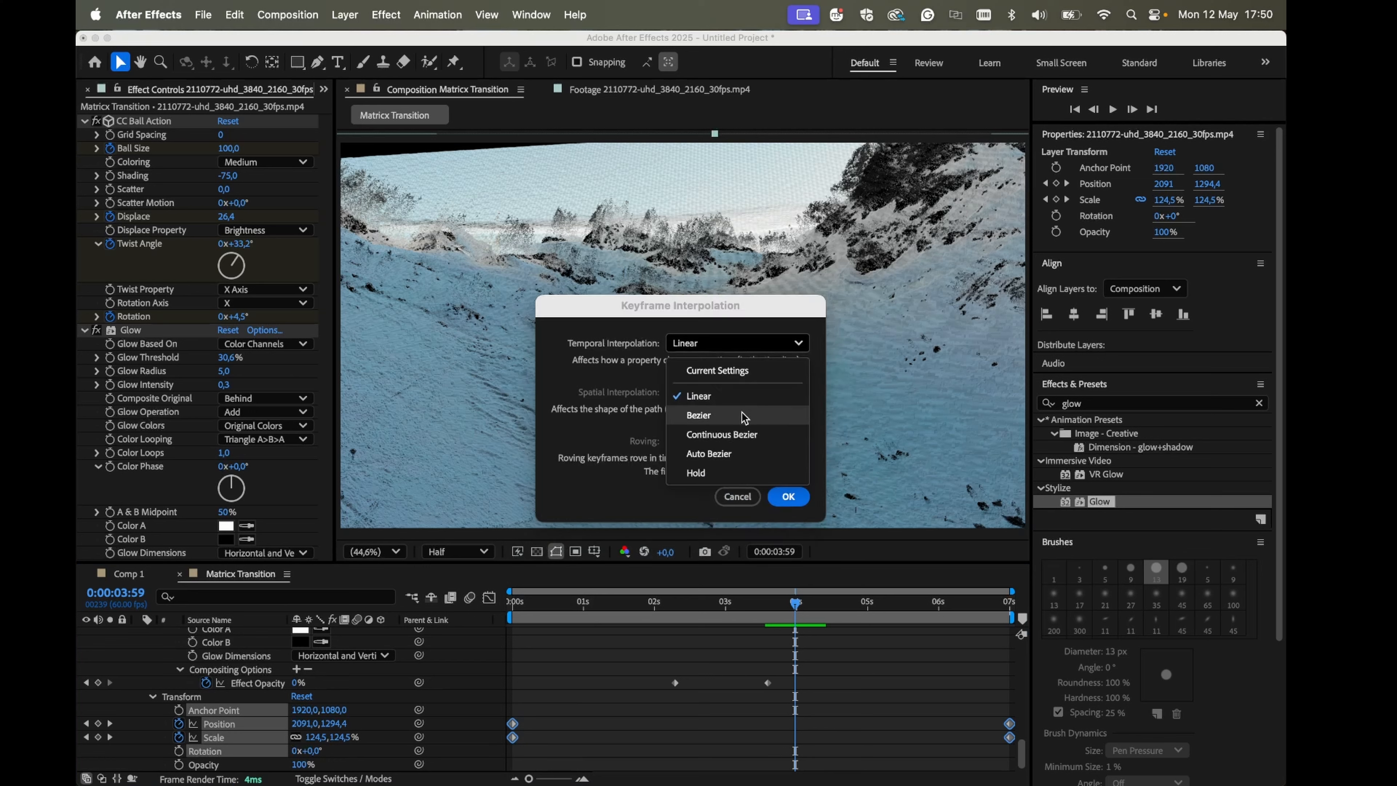
left_click(698, 415)
left_click(788, 497)
- Set the Ball Size, Displace and Twist Angle keyframes to Bezier temporal interpolation and preview the animation from the start
scroll(894, 696, "up", 10)
scroll(894, 696, "down", 3)
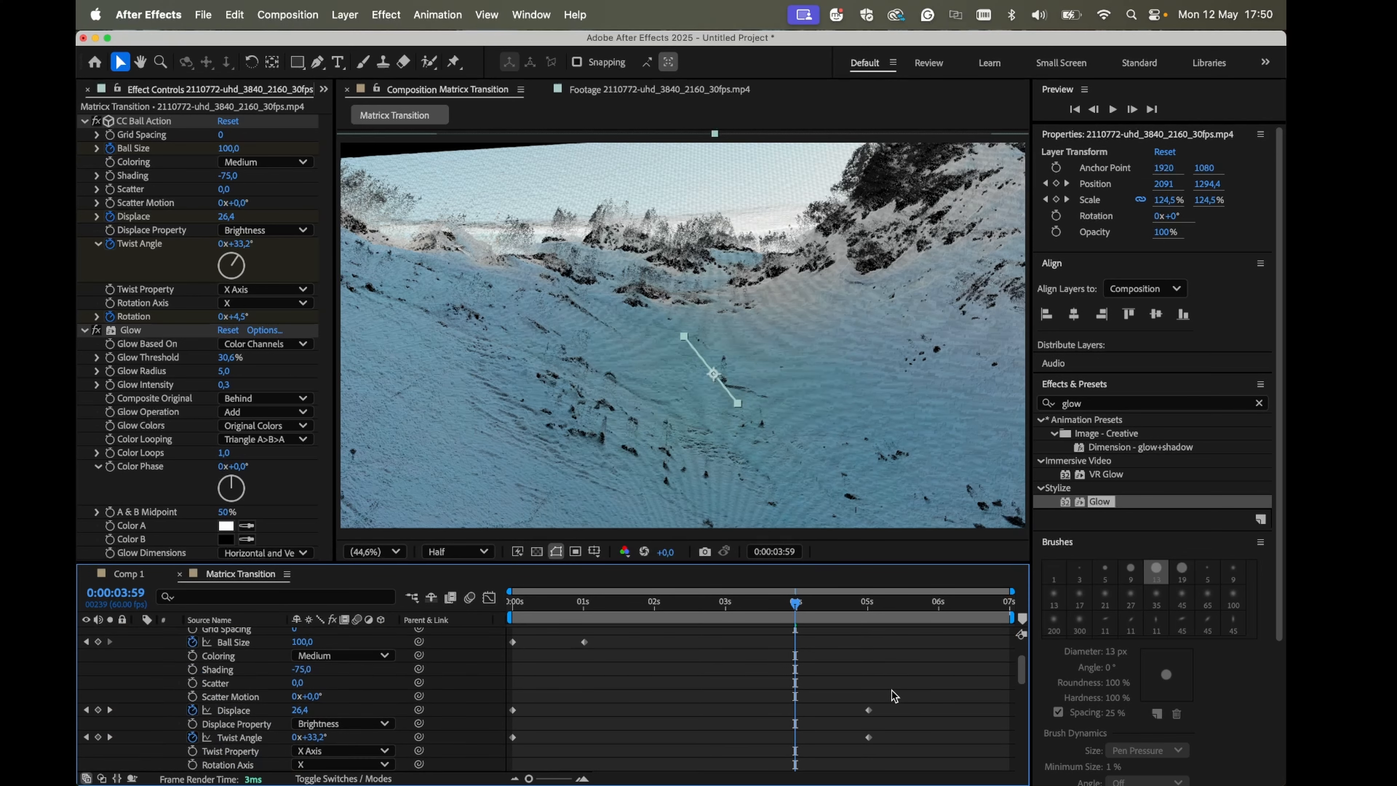
left_click_drag(905, 761, 474, 625)
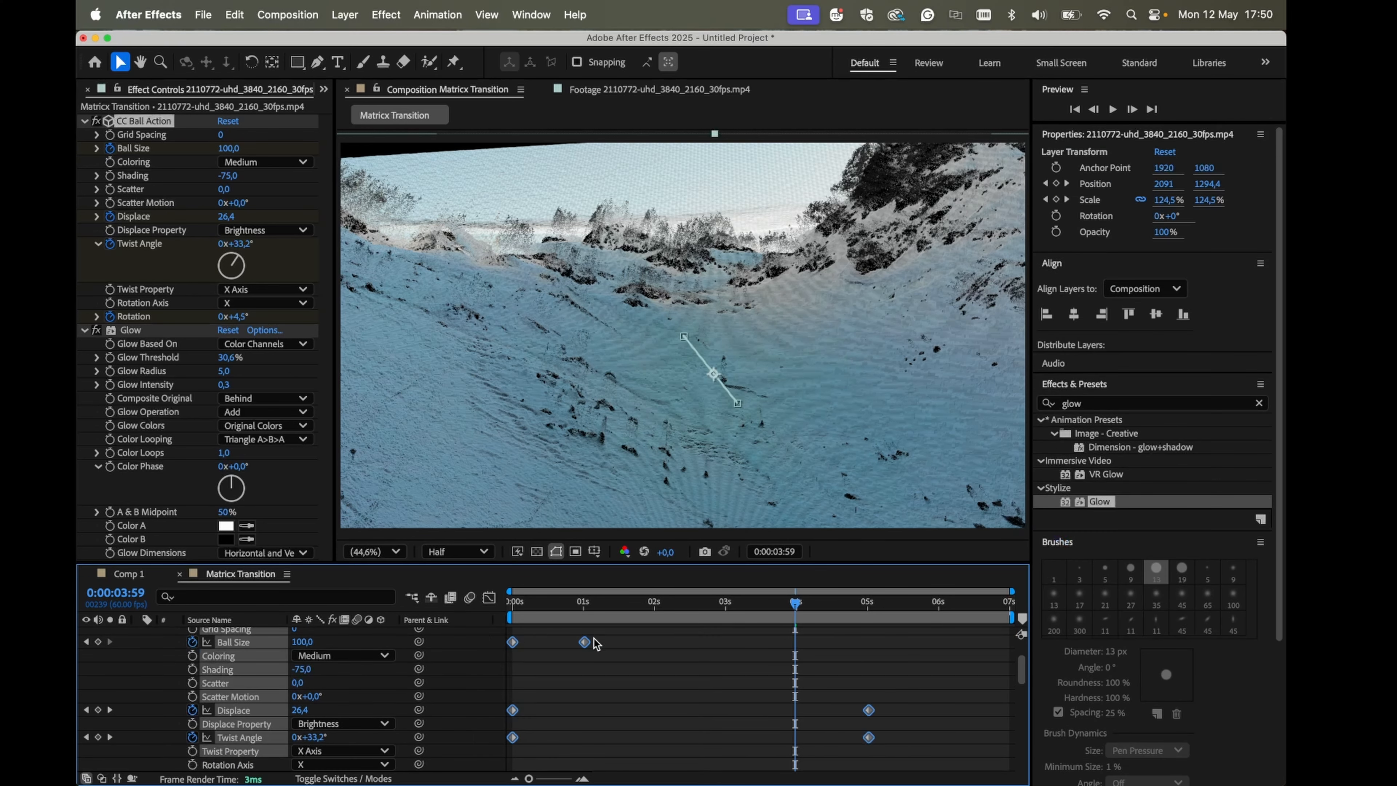
right_click(868, 713)
left_click(900, 716)
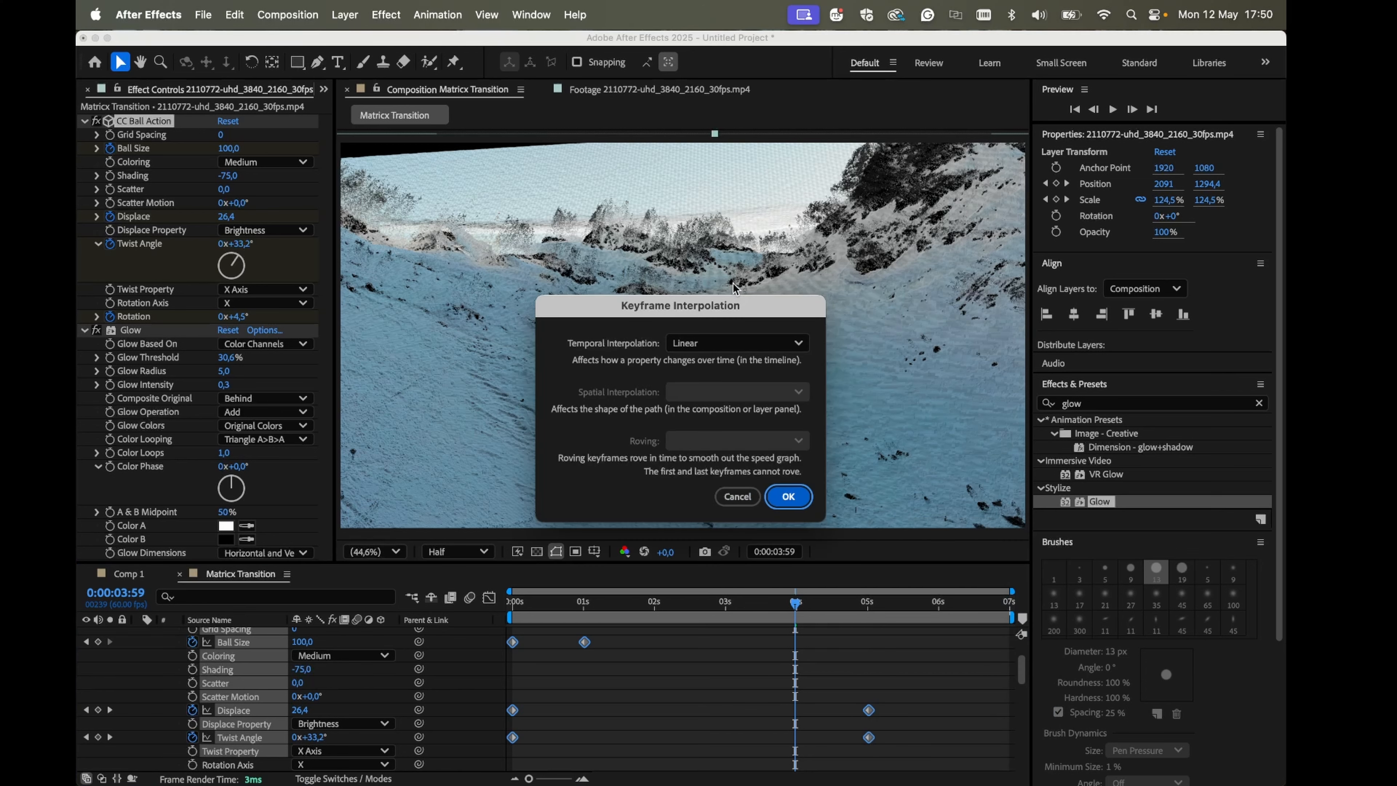
left_click(755, 351)
left_click(747, 422)
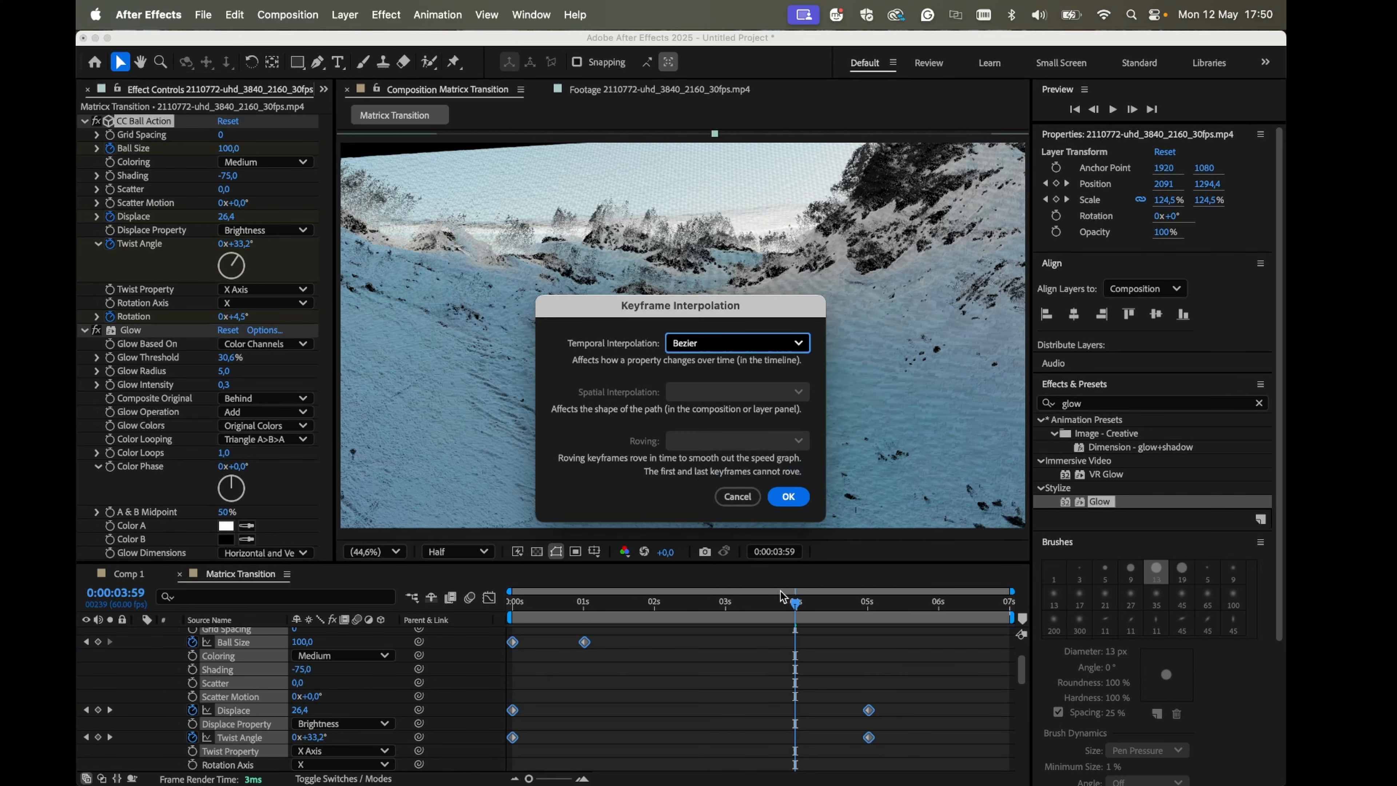
left_click(787, 496)
left_click(735, 713)
left_click_drag(569, 604, 467, 604)
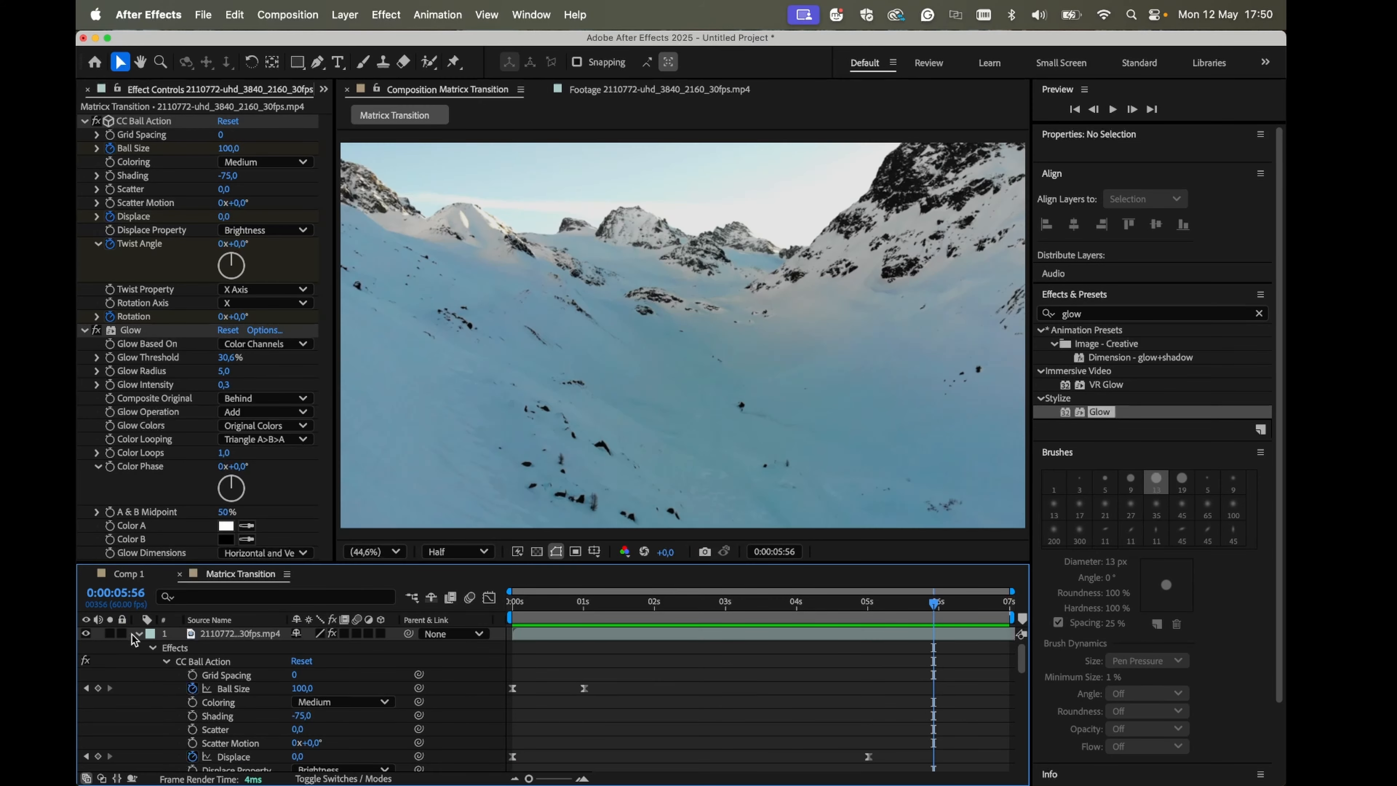
- Collapse the footage layer's properties and pre-compose the layer, leaving its effects and keyframes in the Matricx Transition composition
left_click(137, 635)
left_click(724, 636)
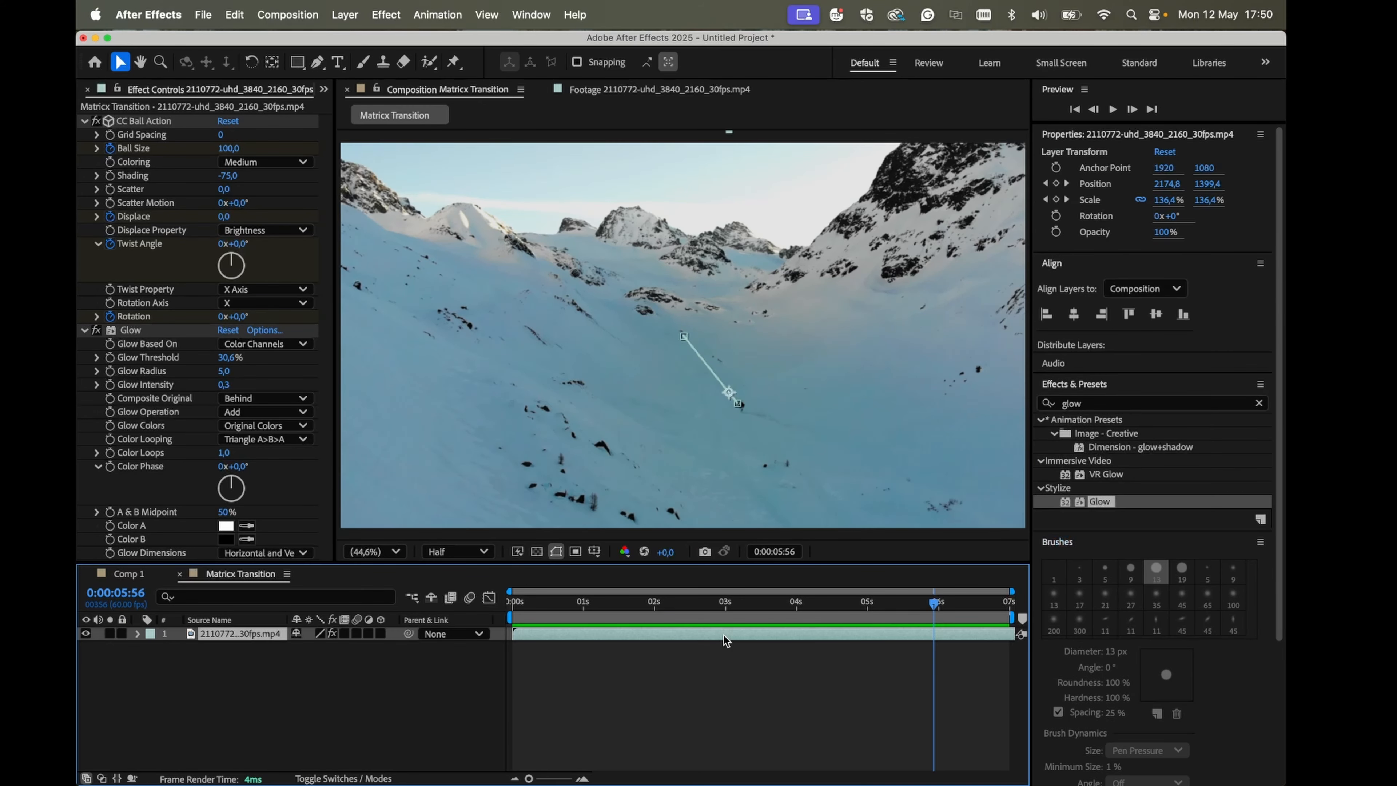
right_click(724, 636)
mouse_move(800, 379)
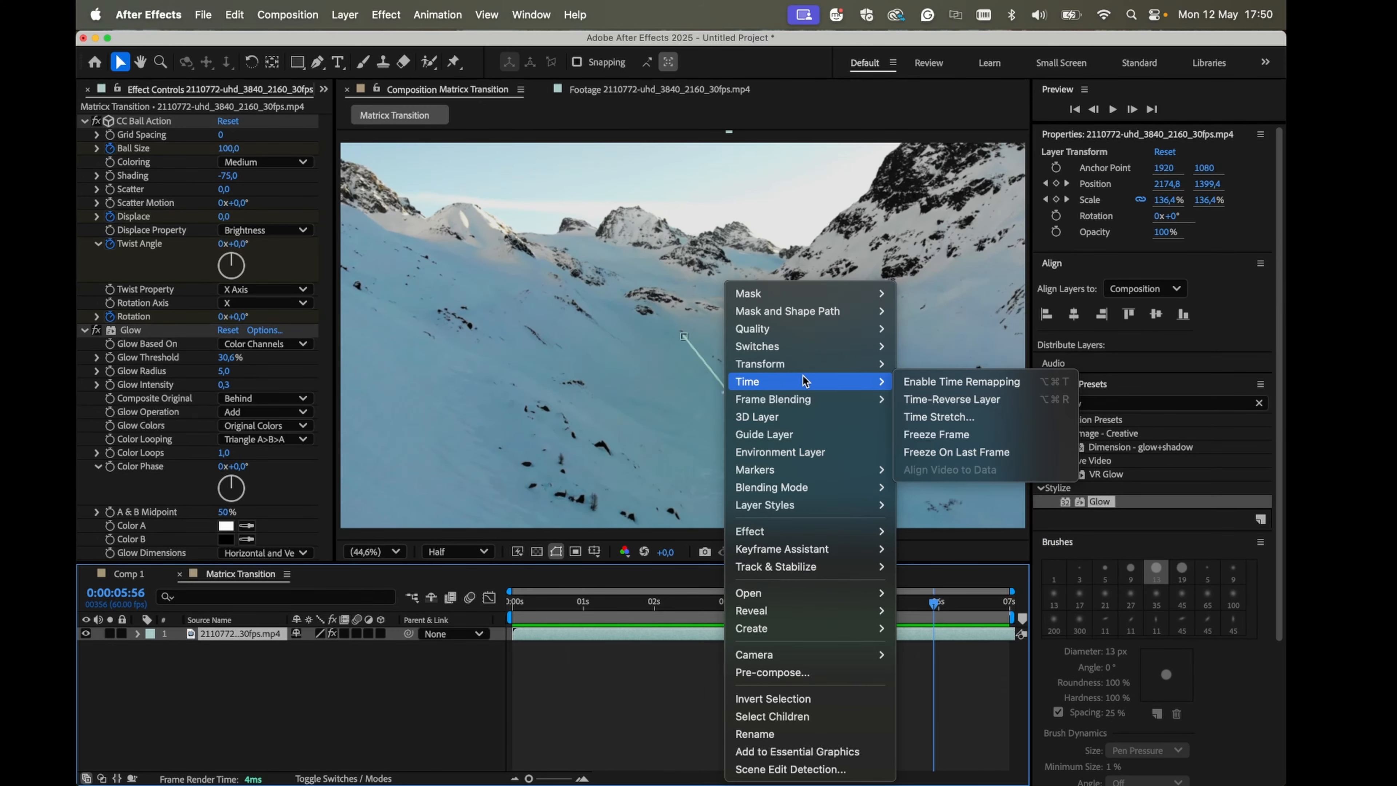
left_click(809, 672)
left_click(816, 534)
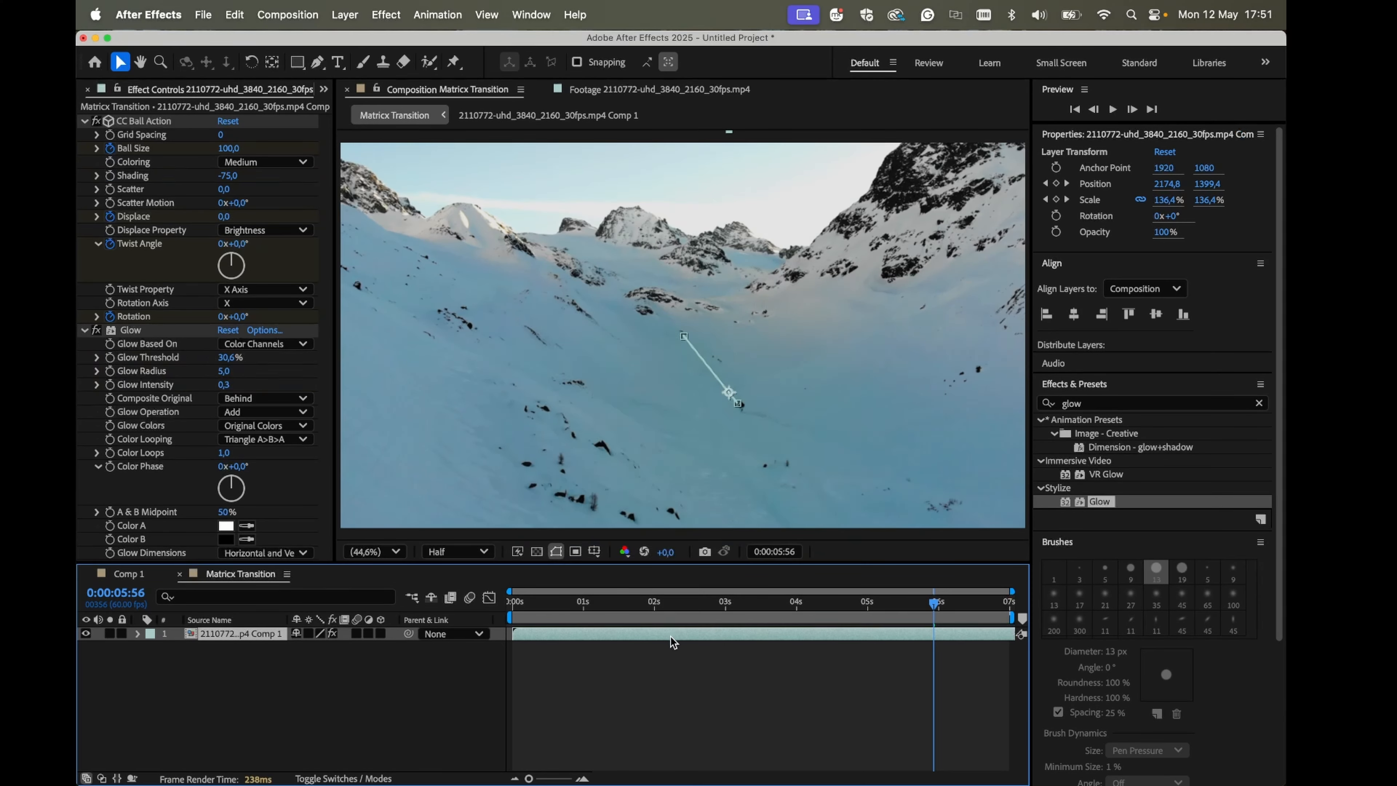
- Enable time remapping on the pre-composed layer, add a keyframe at 0:00:06:59 and move it to about 3 seconds
right_click(670, 636)
mouse_move(761, 381)
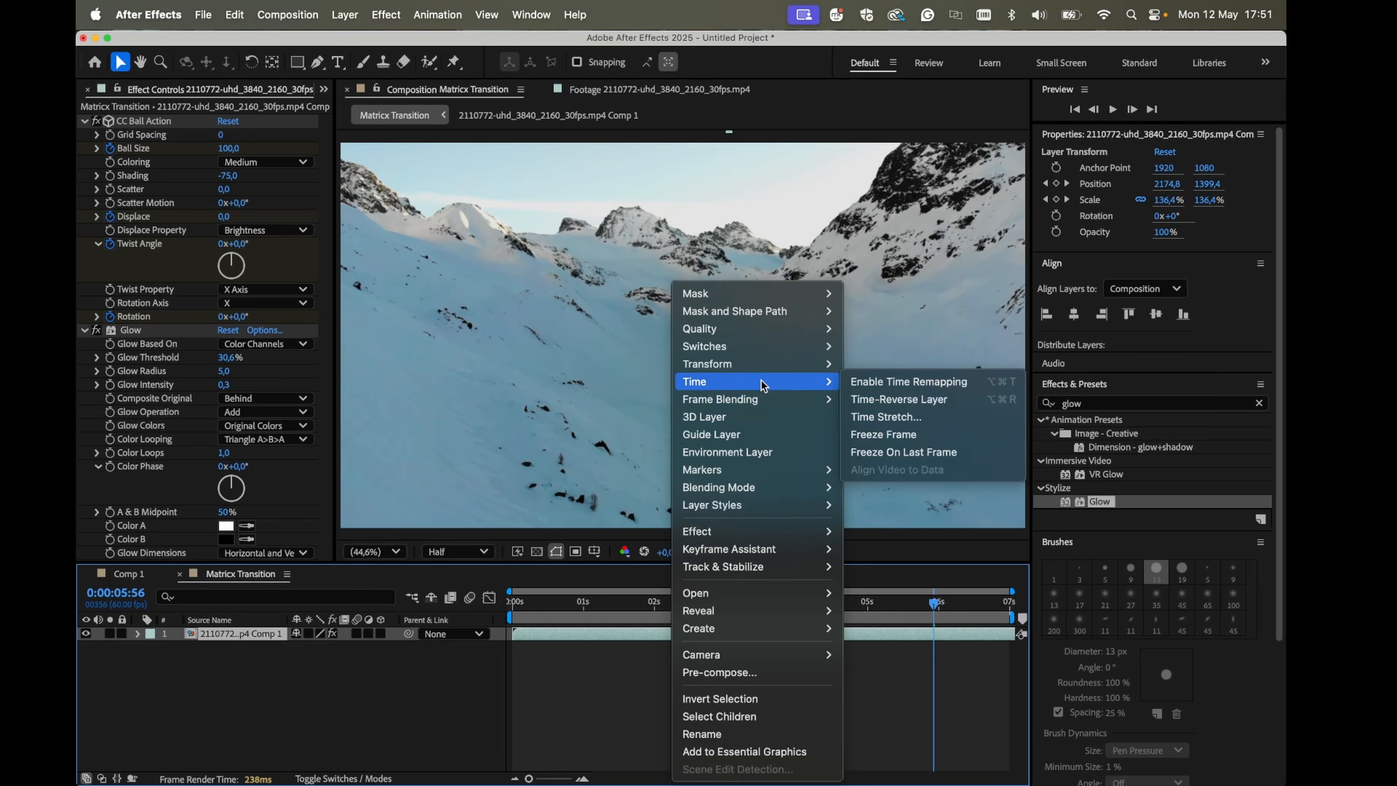
left_click(854, 380)
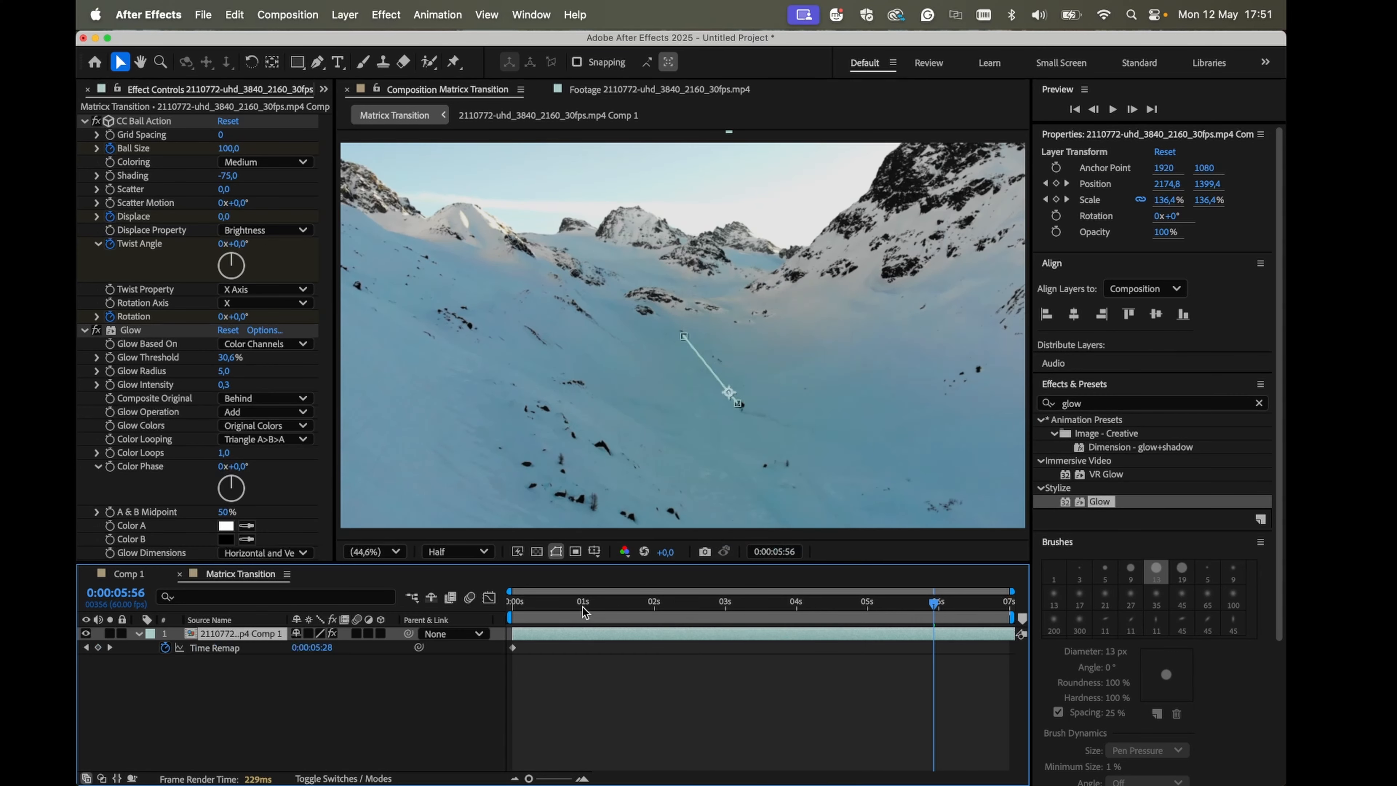
left_click_drag(954, 621, 1029, 611)
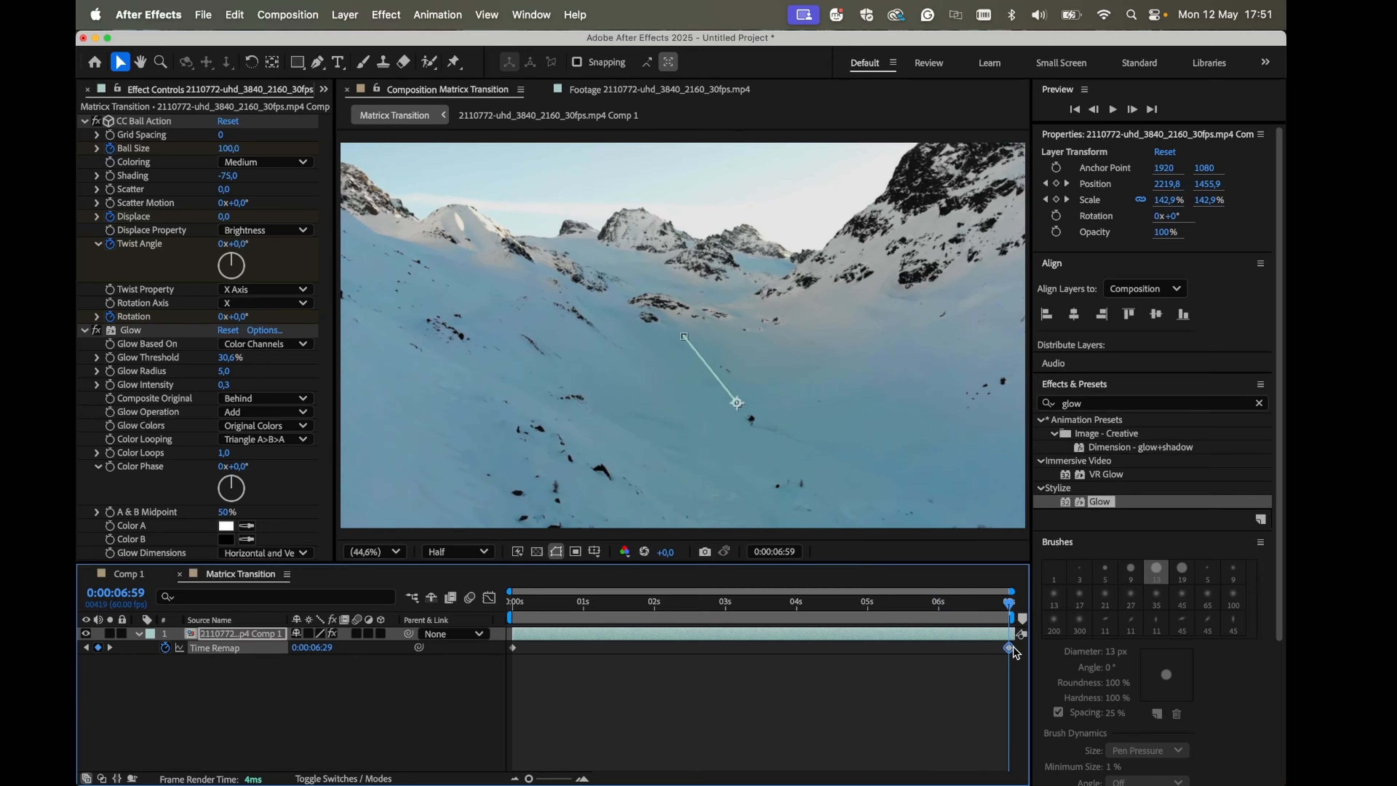
left_click_drag(757, 647, 402, 611)
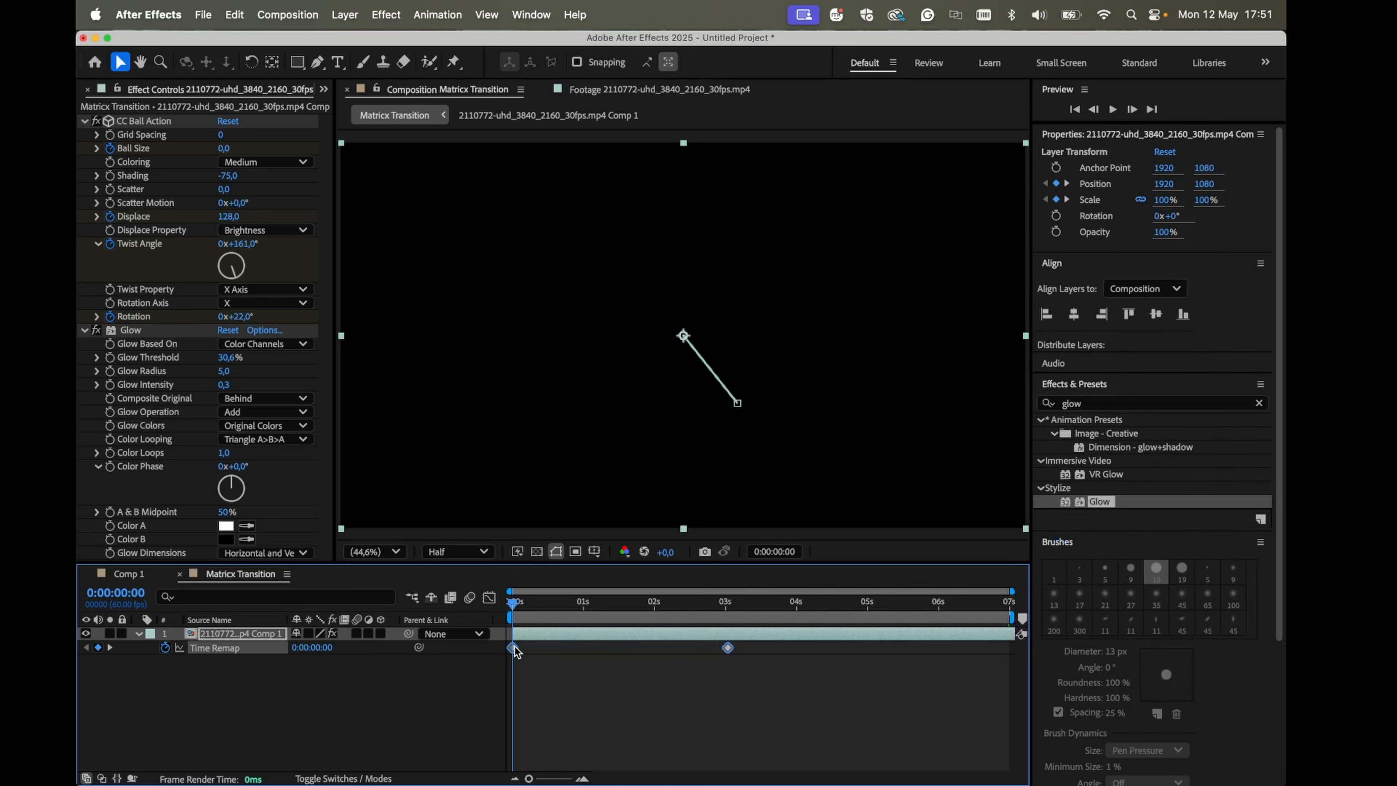
- Set the temporal interpolation of both Time Remap keyframes to Bezier
right_click(512, 648)
left_click(556, 716)
left_click(706, 347)
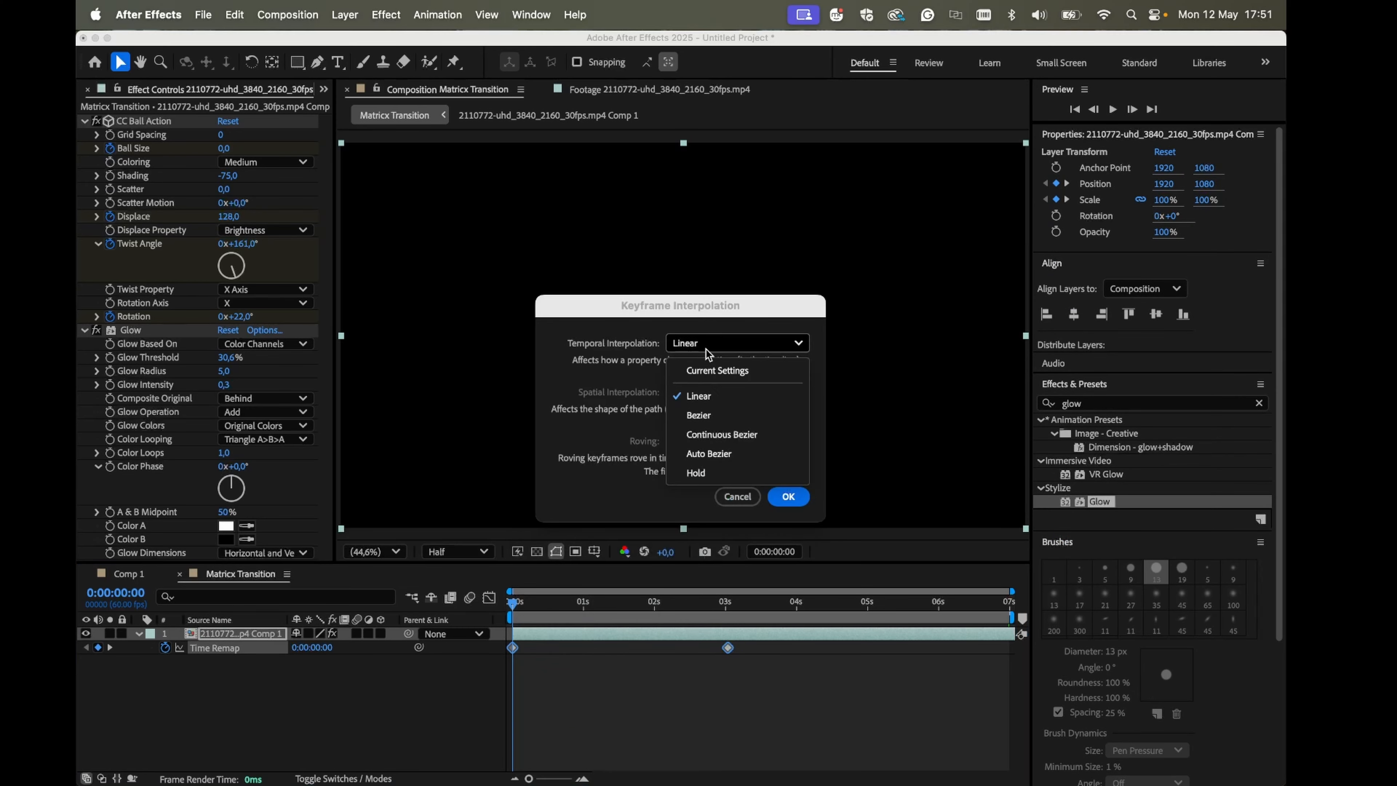
left_click(708, 416)
left_click(788, 496)
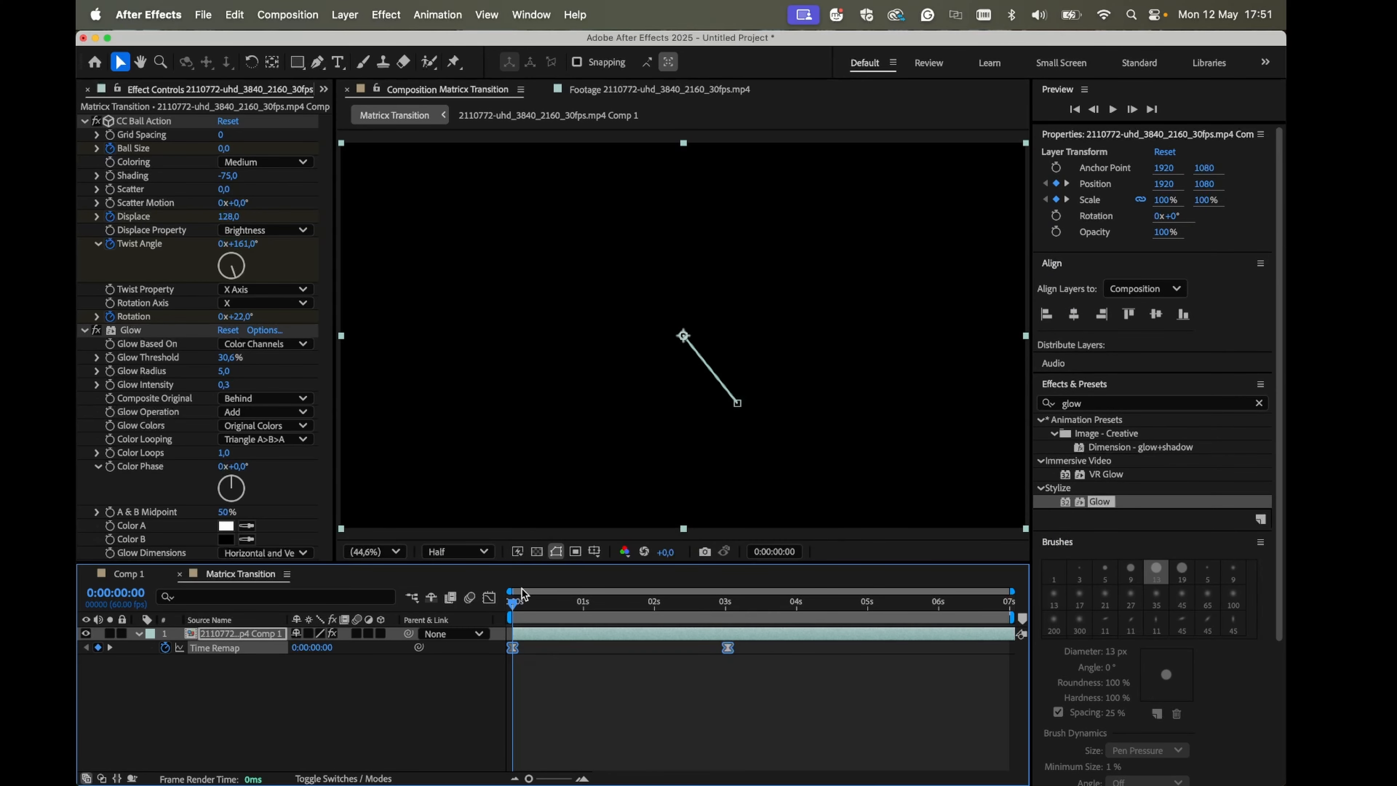
- Reshape the start of the Time Remap curve in the Graph Editor with a longer first-keyframe handle and preview the speed ramp
left_click(488, 597)
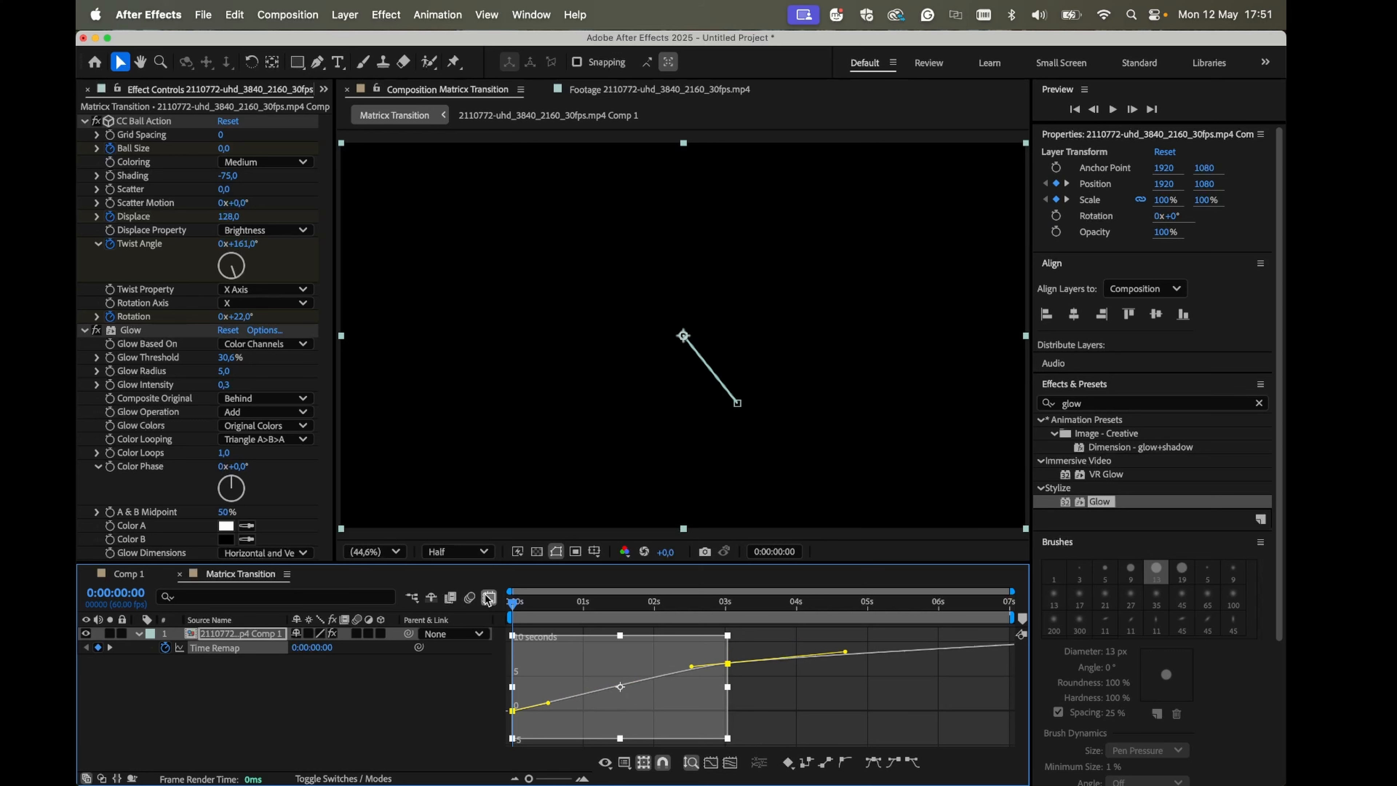
left_click_drag(548, 707, 615, 679)
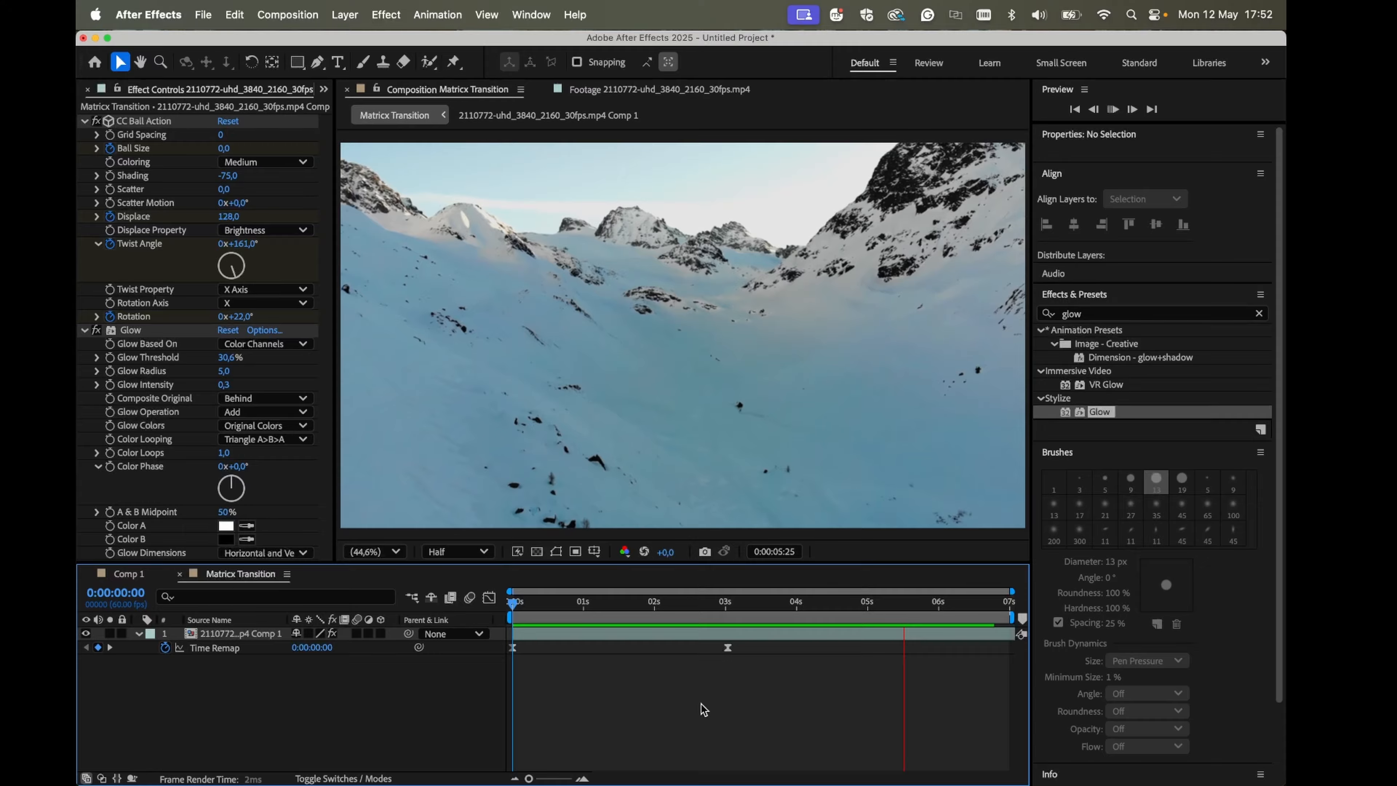
key("space")
left_click_drag(737, 606, 768, 615)
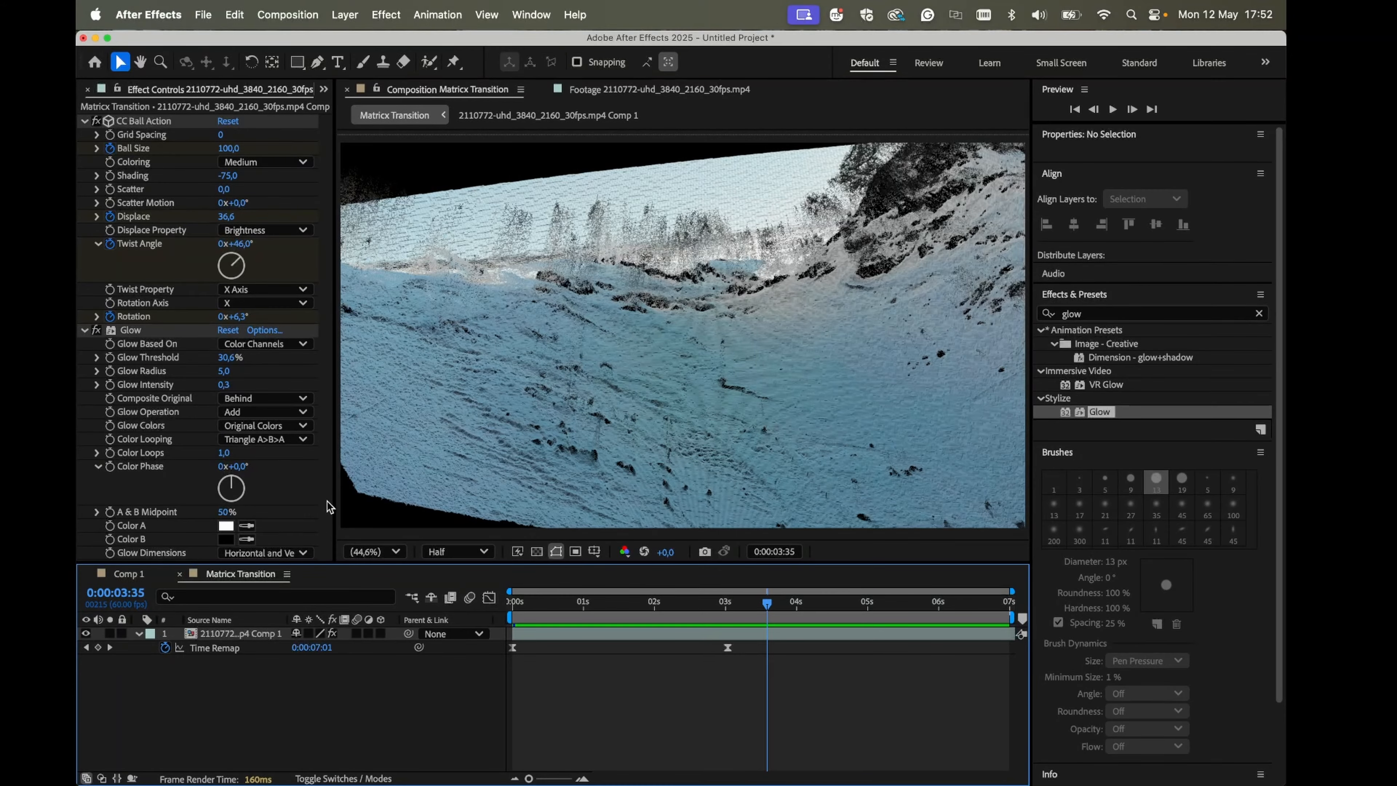
mouse_move(758, 606)
left_mouse_down()
mouse_move(795, 605)
mouse_move(752, 606)
left_mouse_up()
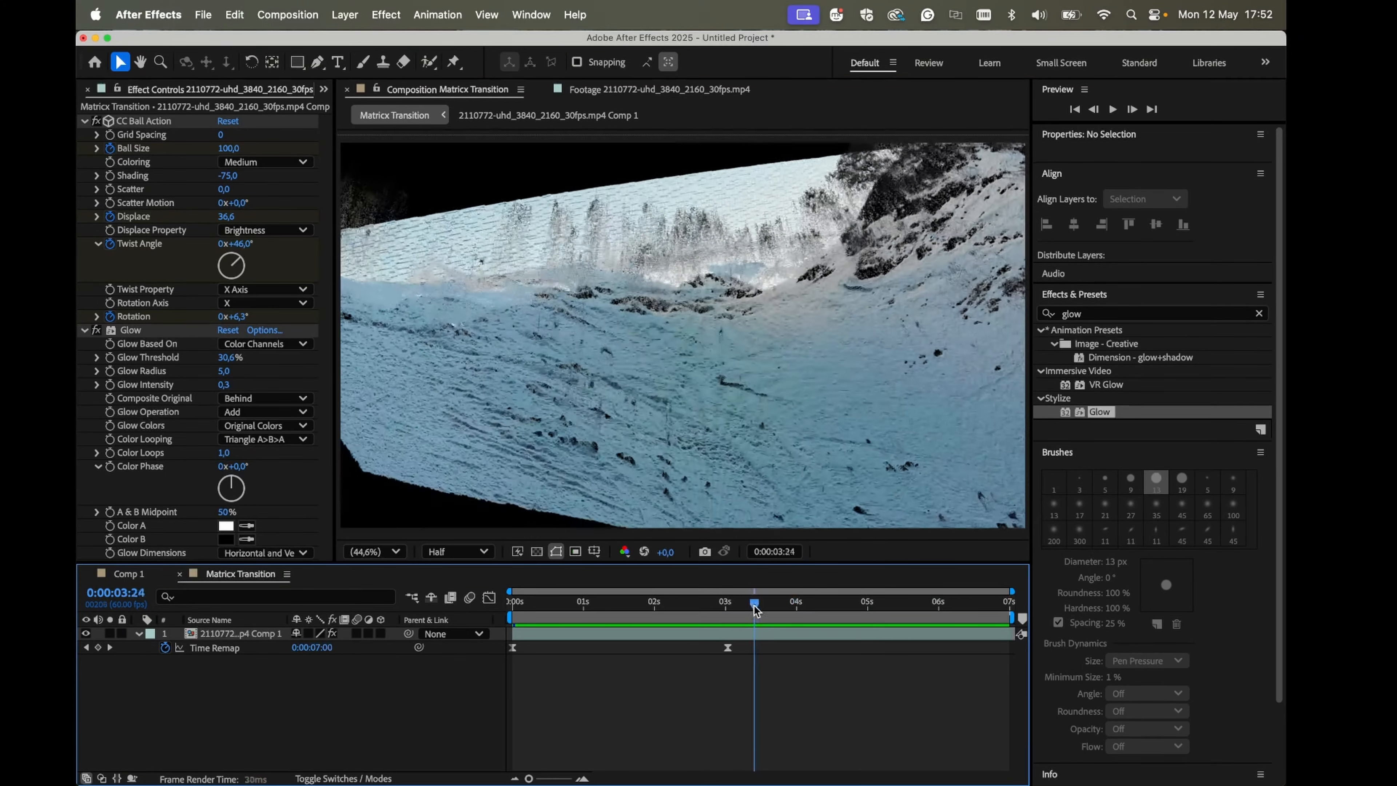